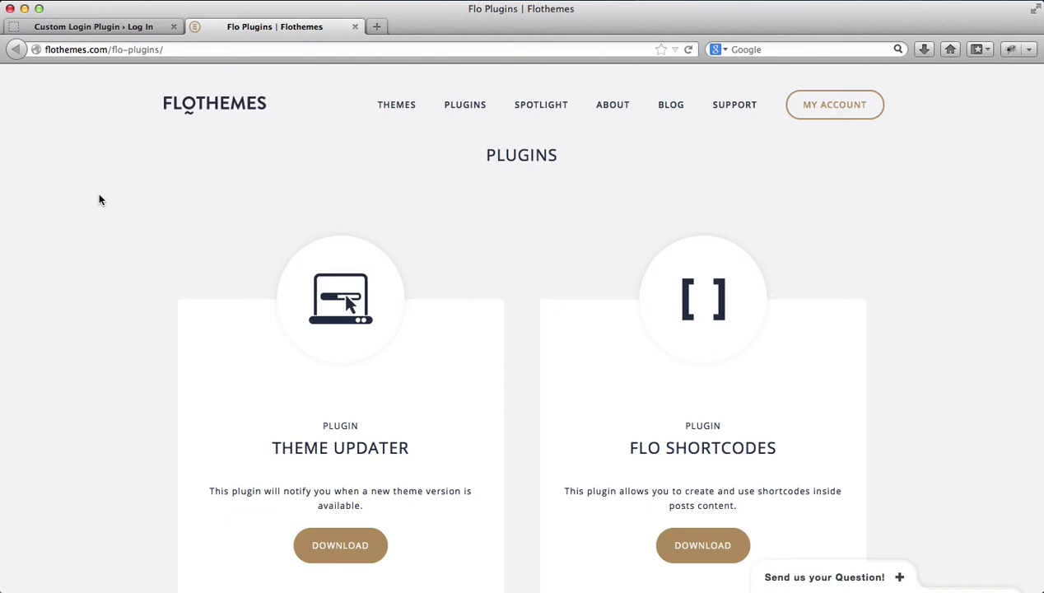
Switch between the login tab and the Flothemes plugins page, ending on the WordPress login page
click(100, 27)
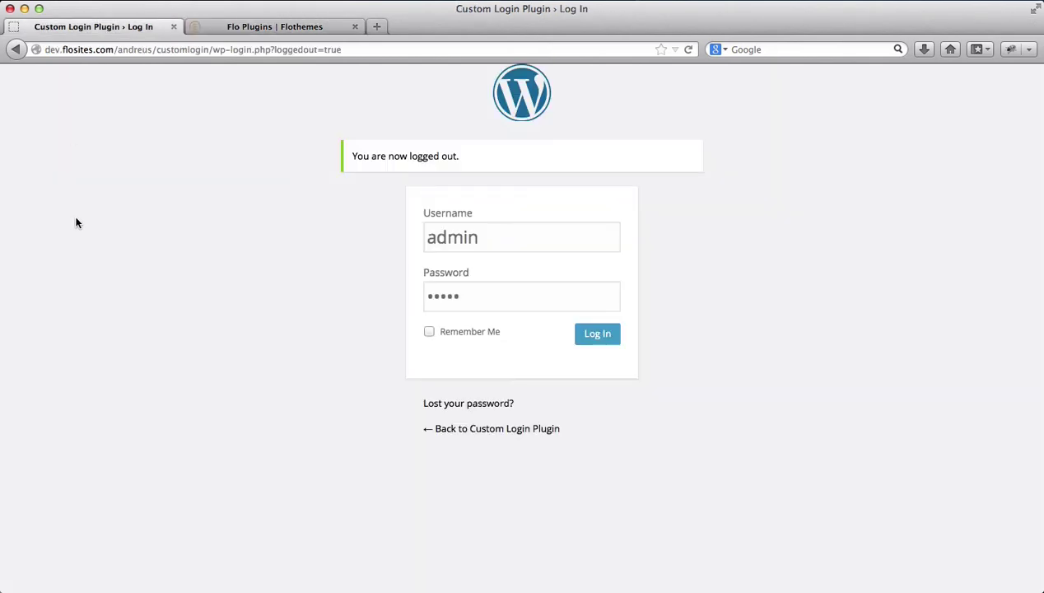
click(218, 29)
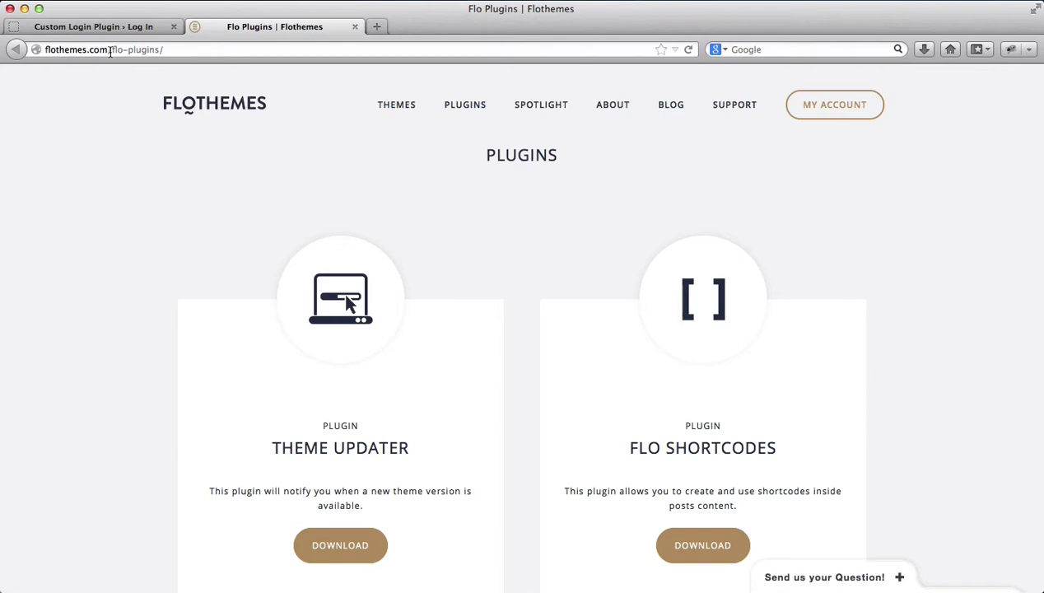
scroll(217, 117, down, 1)
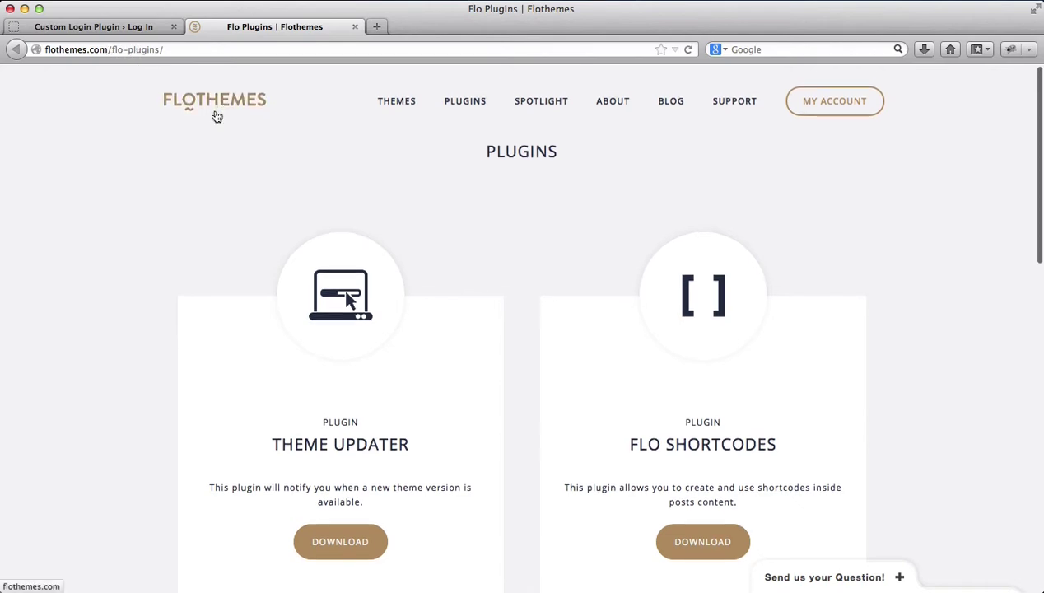
click(134, 29)
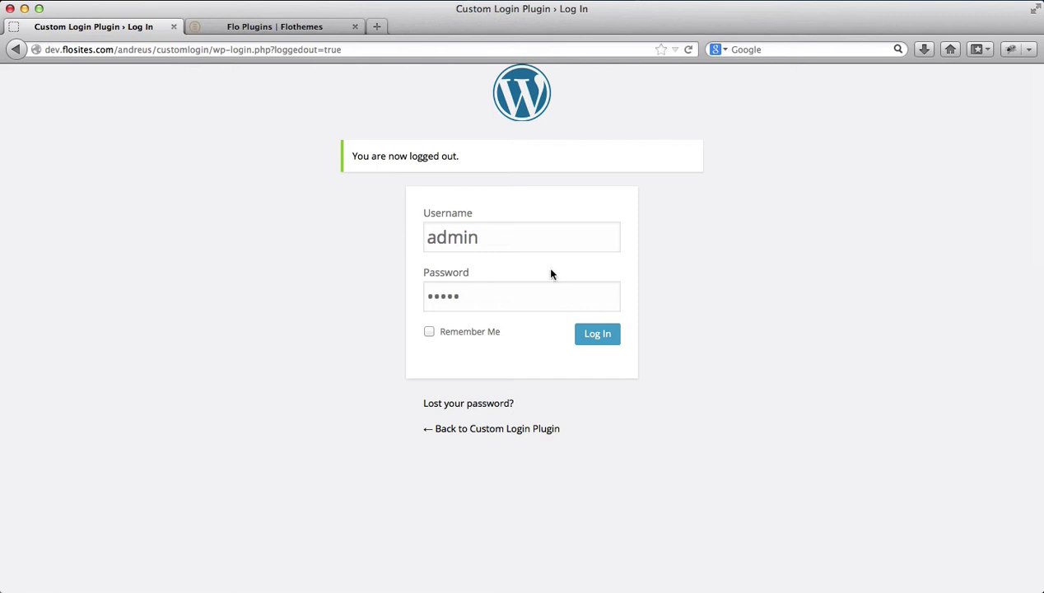
Log in with the username and account password, dismissing the save-password prompt
click(524, 234)
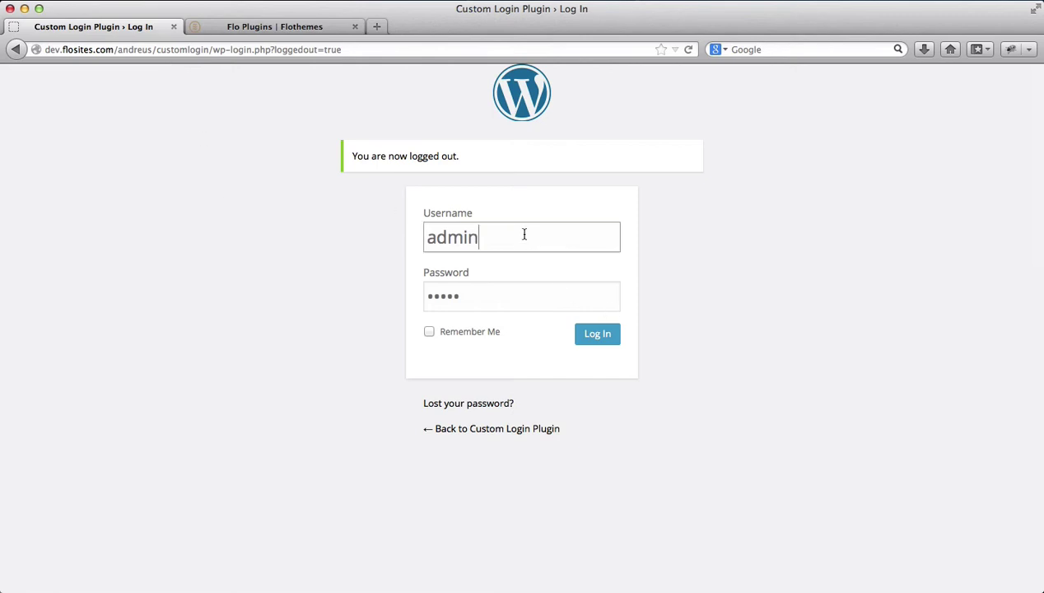
key(Tab)
text(••••••)
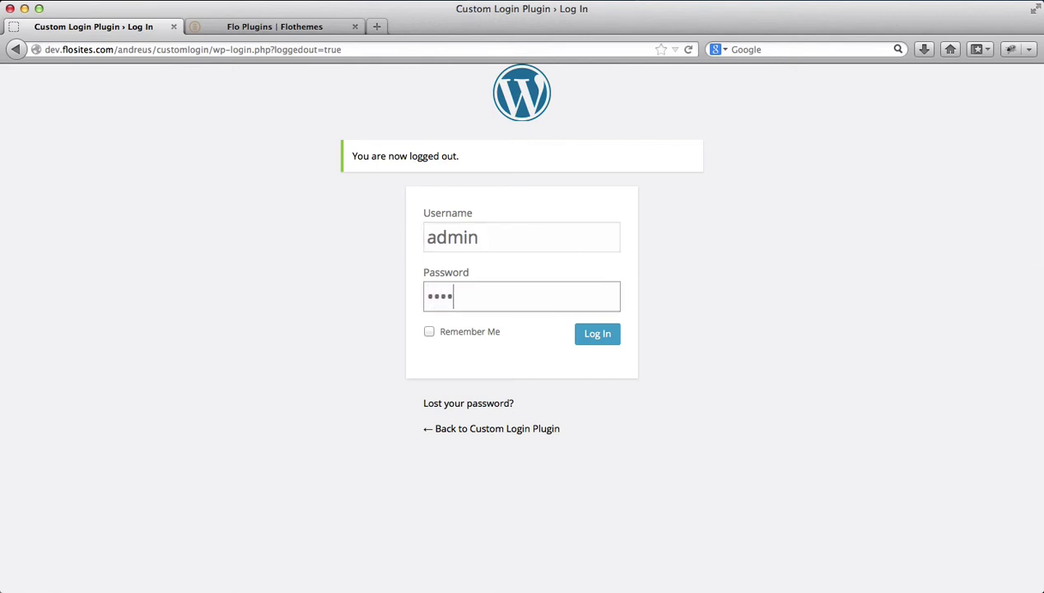
key(Return)
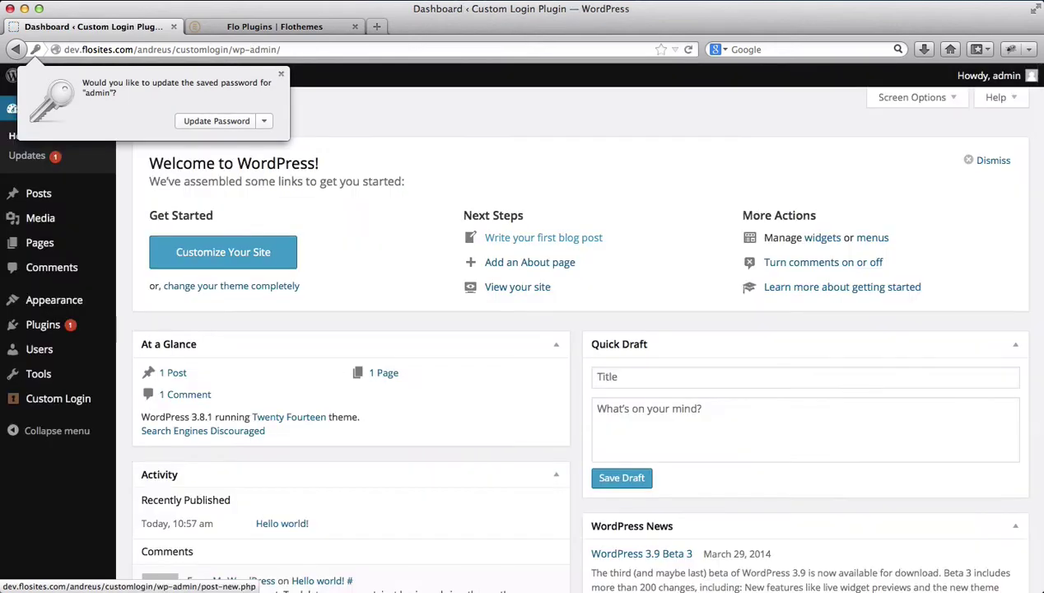
click(545, 146)
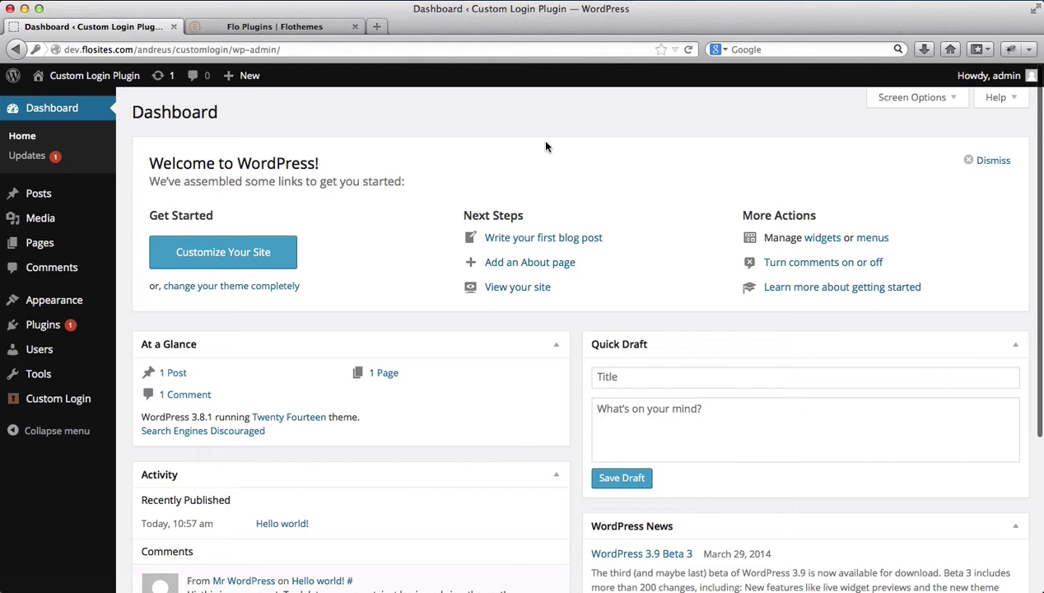
Open Custom Login from the admin sidebar
click(82, 406)
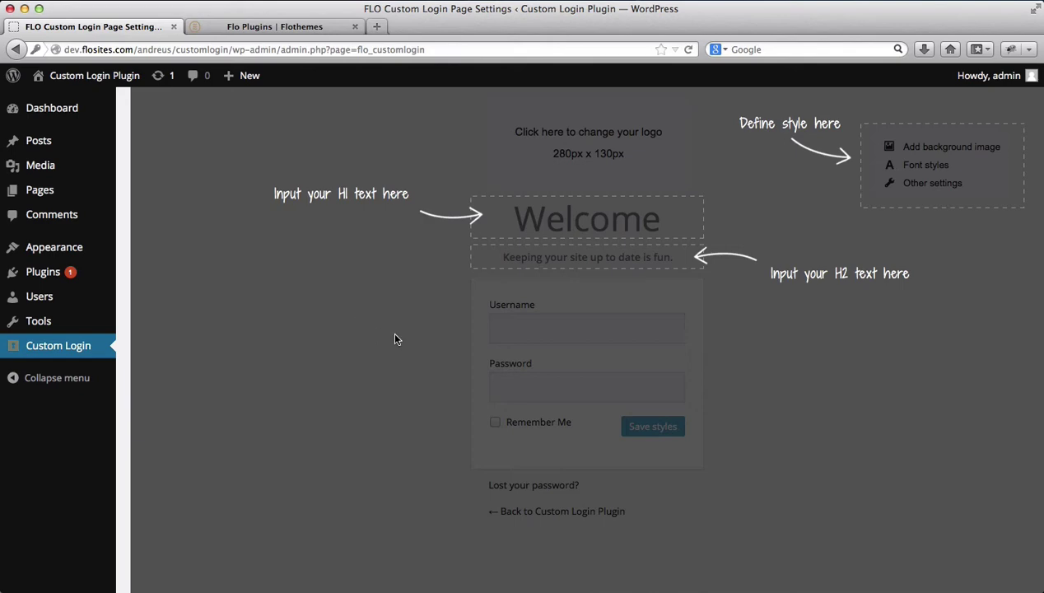
Change the heading to 'Welcome' plus the user's name and the subtitle to 'this is your website'
click(540, 221)
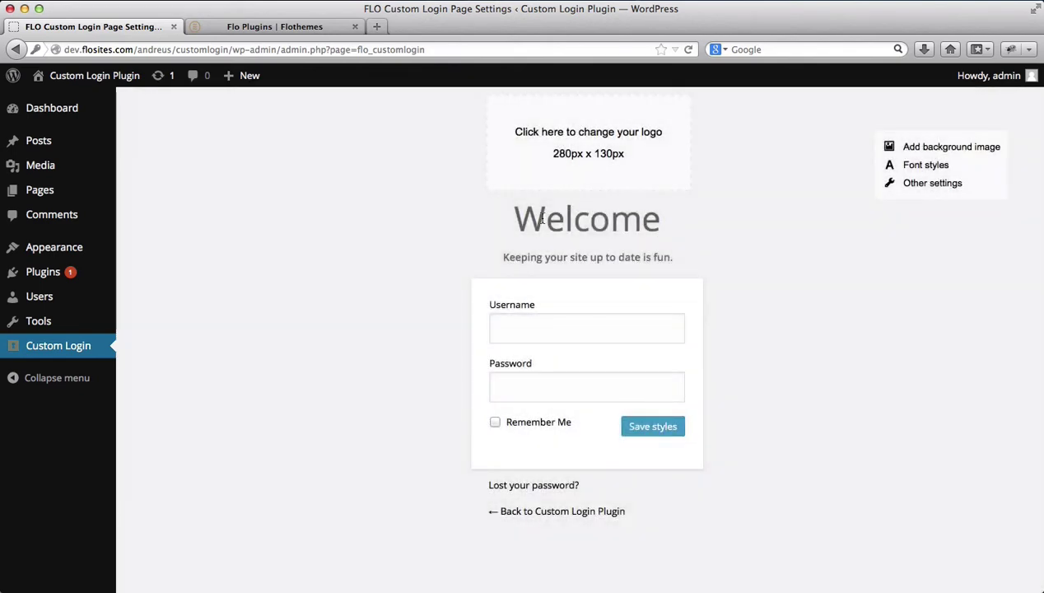
click(541, 218)
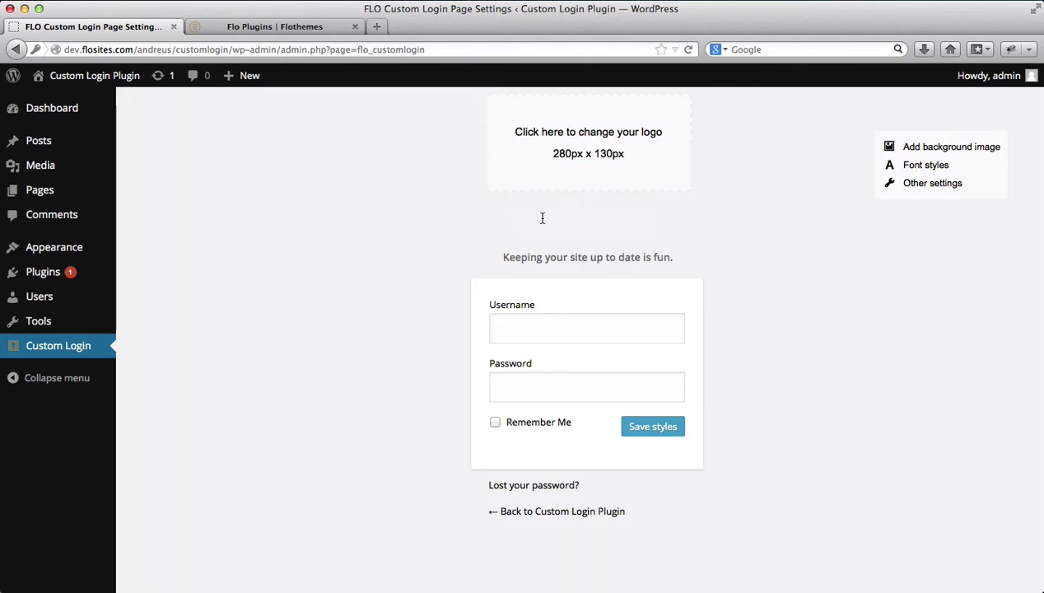
text(Welcome)
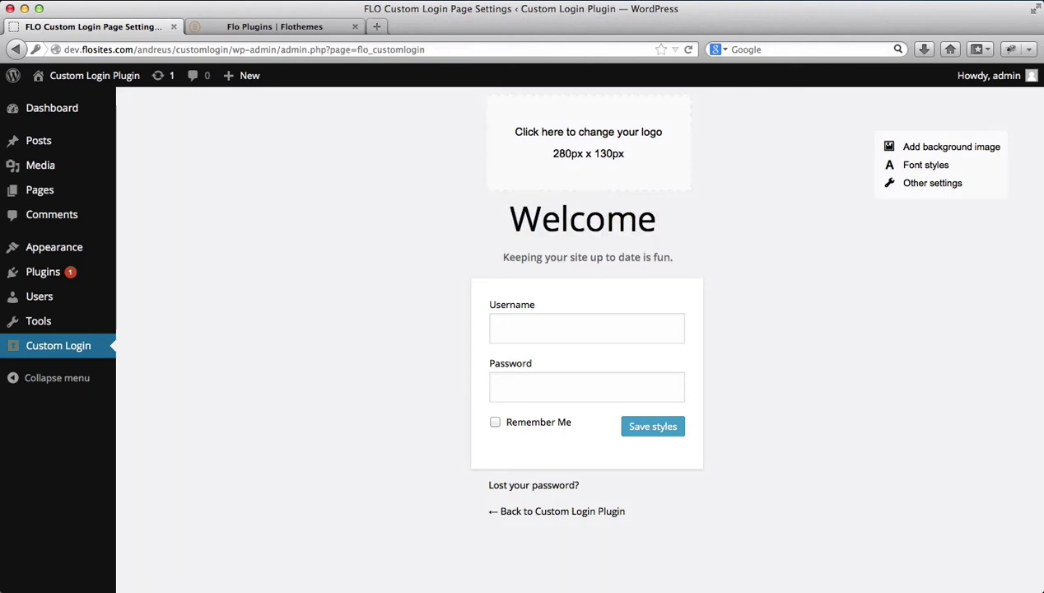
text( Vadim)
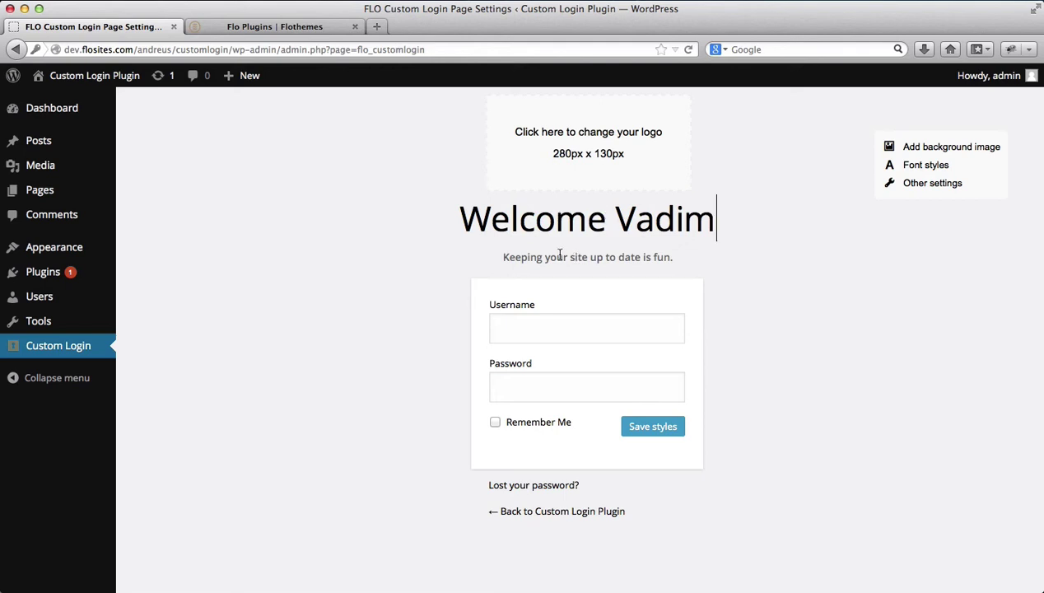
click(559, 254)
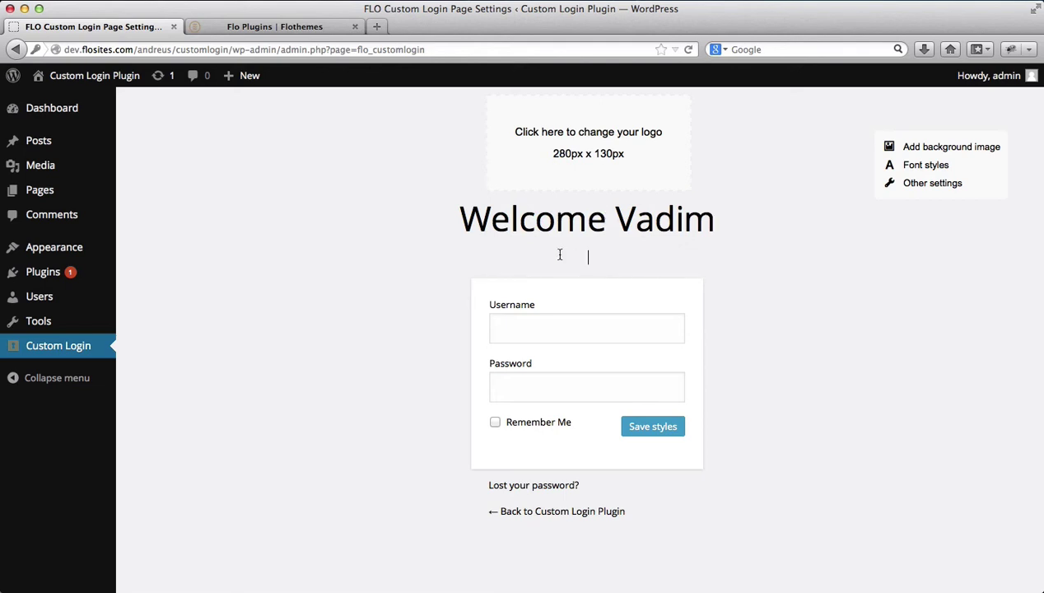
text(this is your website)
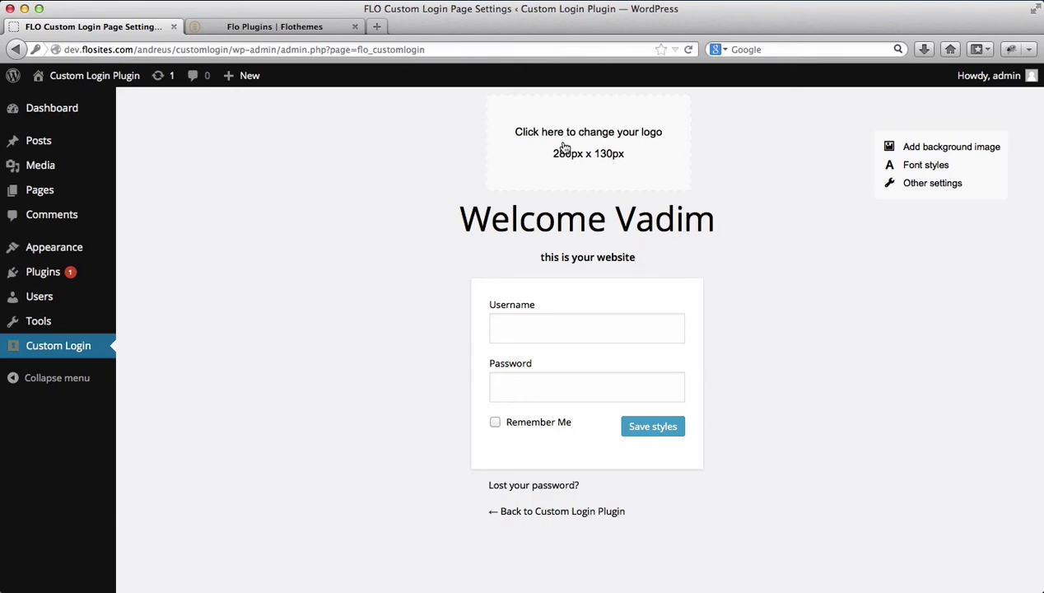
Upload logo.png from Finder to the Media Library and select it as the login logo
click(564, 147)
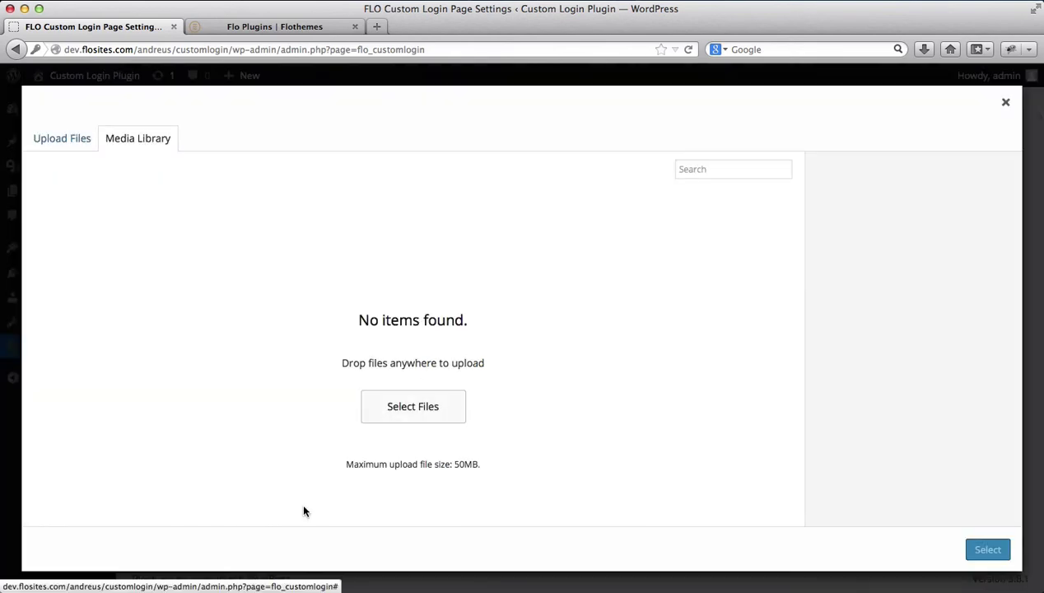
click(290, 588)
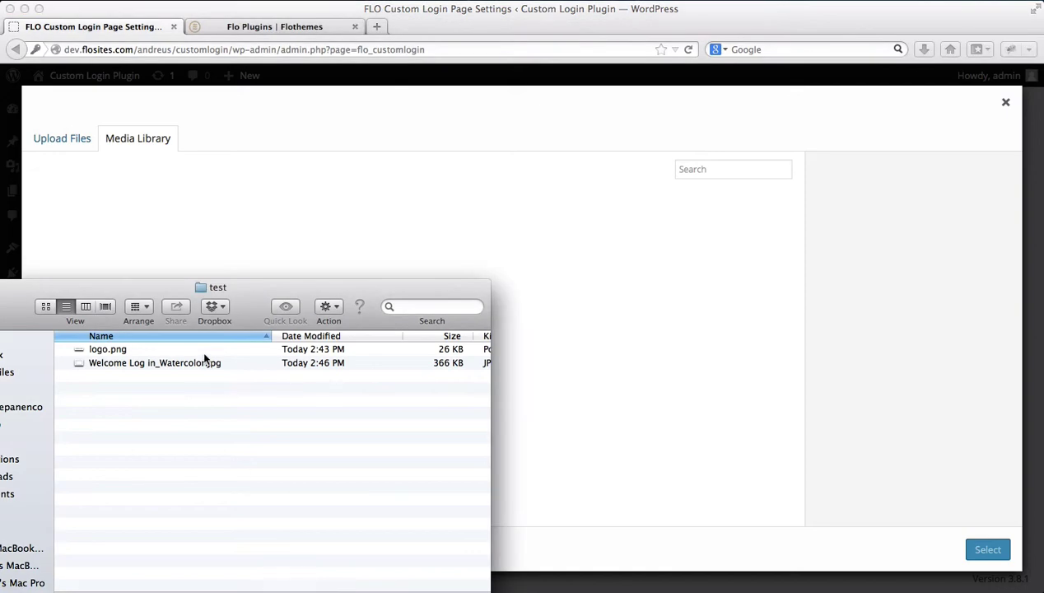
click(123, 349)
key(space)
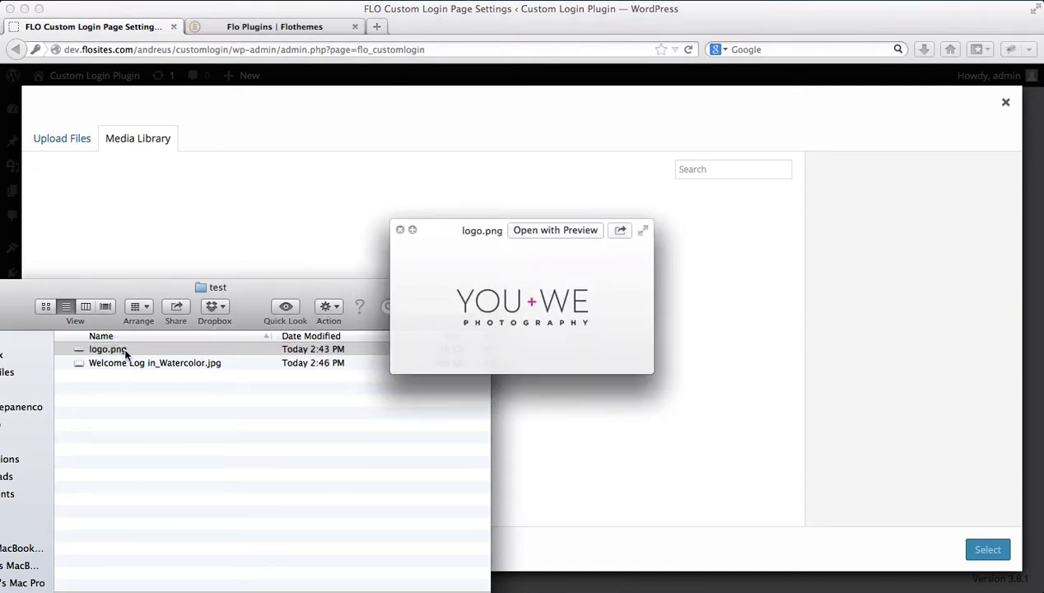
key(space)
drag(125, 350, 198, 220)
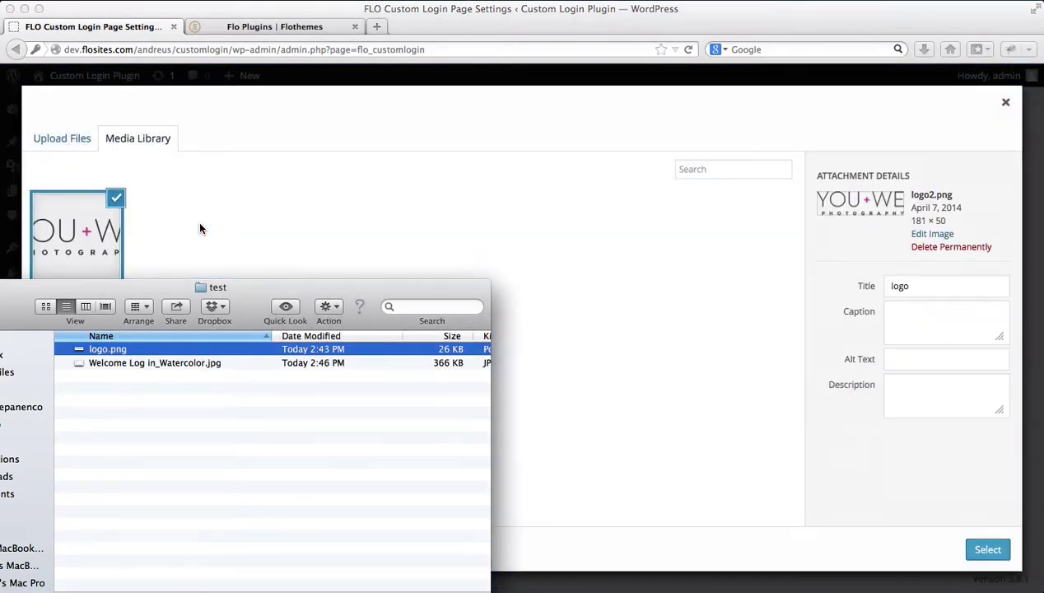
click(199, 228)
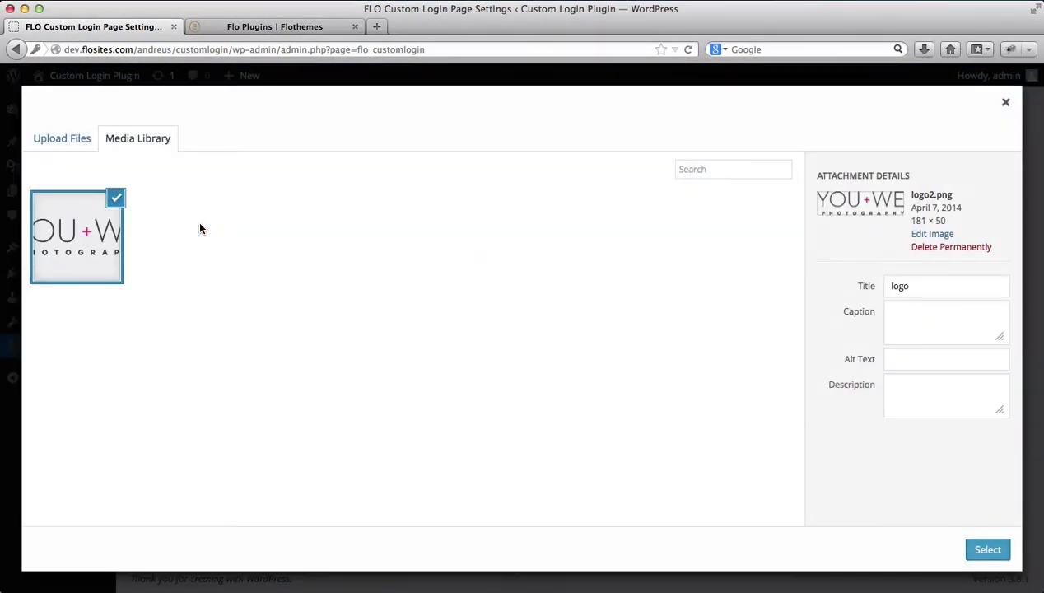
click(988, 548)
mouse_move(596, 138)
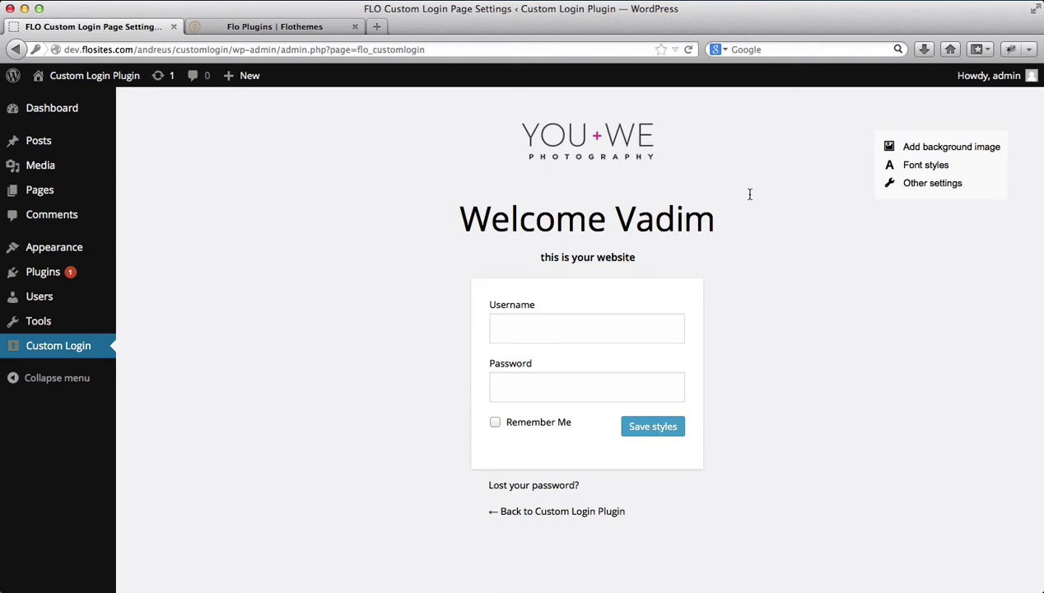
Upload Welcome Log in_Watercolor.jpg to the Media Library and select it as the login background
click(935, 153)
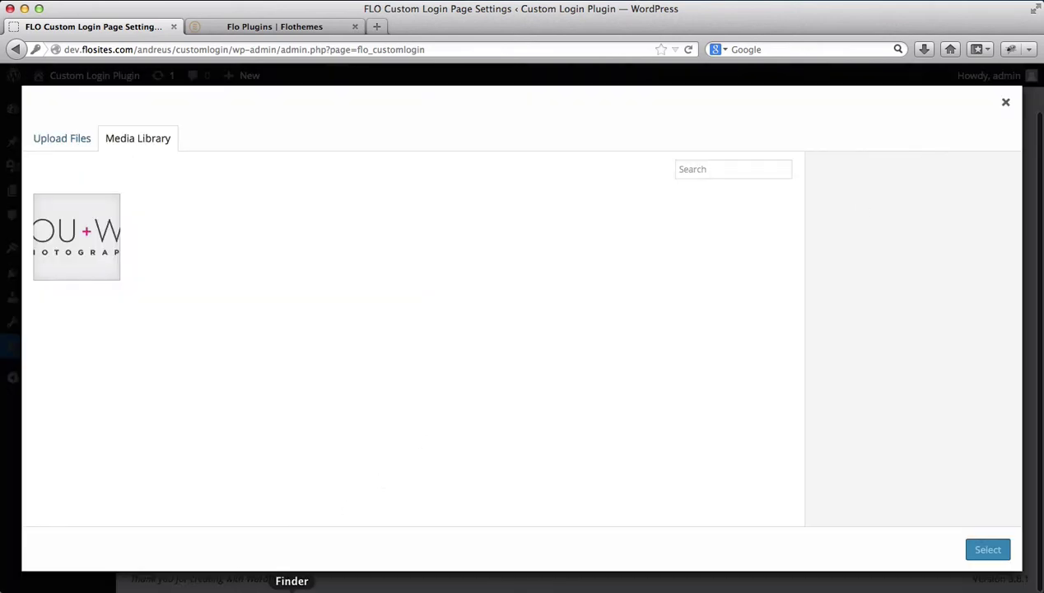
click(292, 587)
click(130, 363)
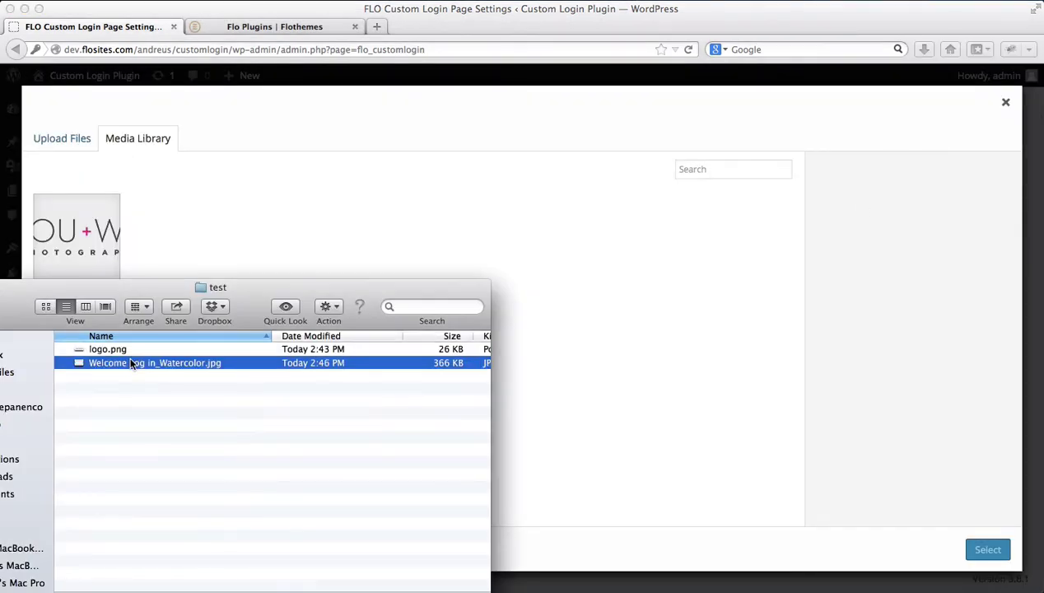
drag(130, 362, 249, 164)
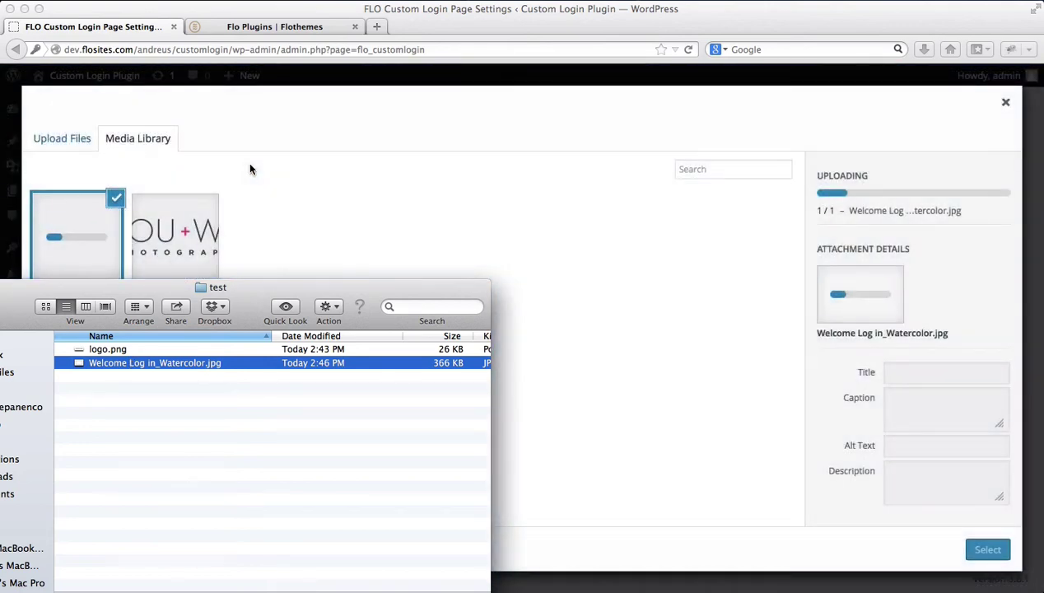
click(302, 220)
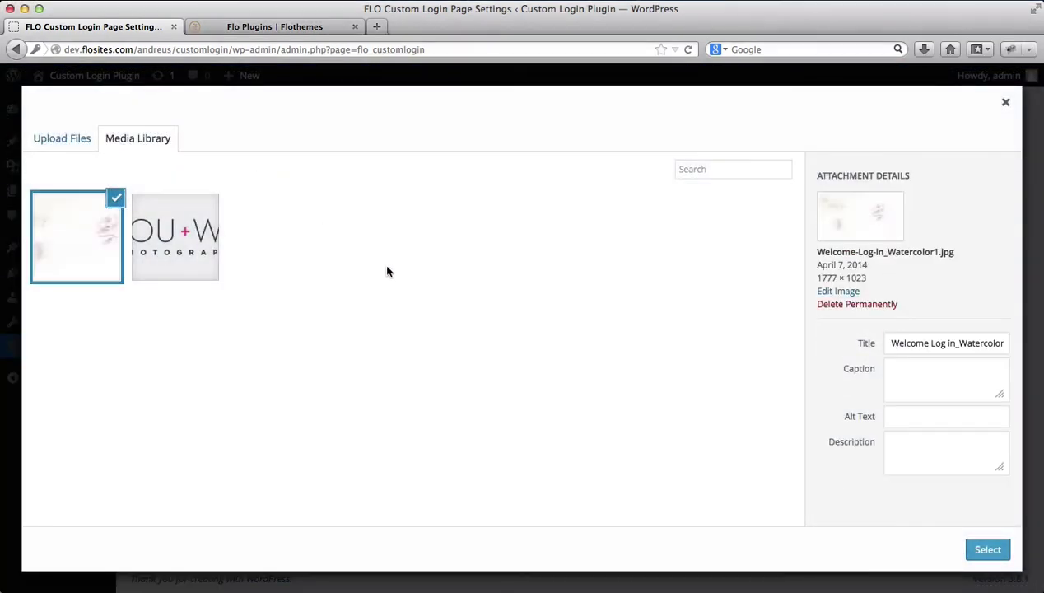
click(986, 549)
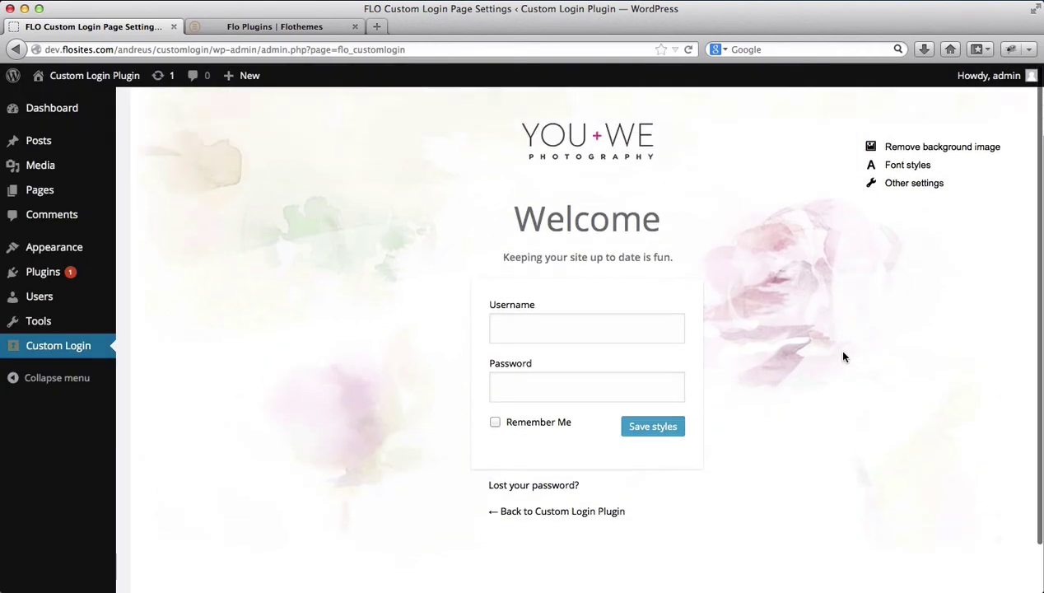
scroll(843, 357, down, 1)
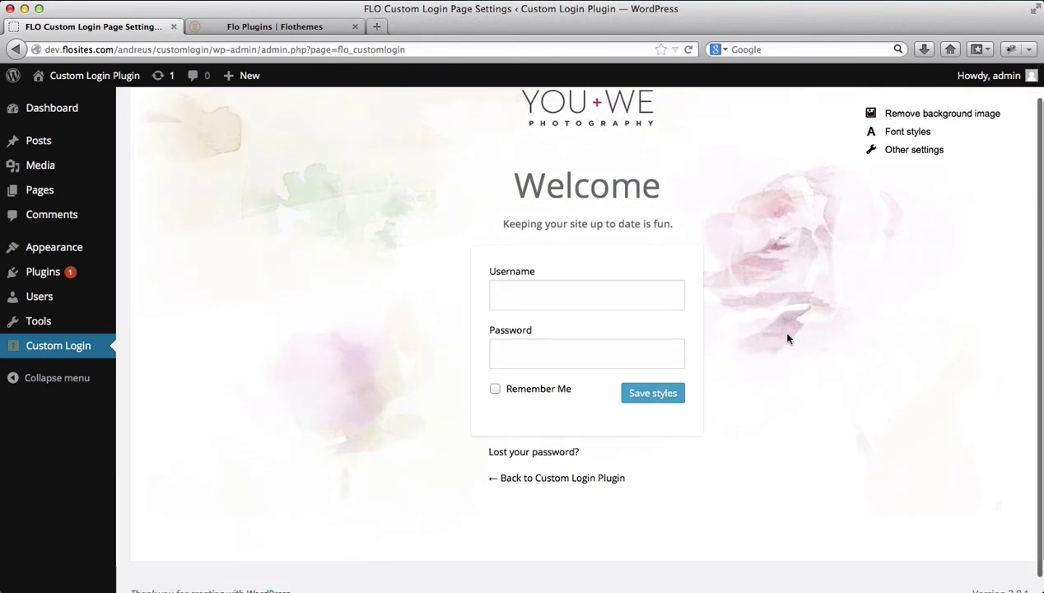
scroll(848, 350, up, 1)
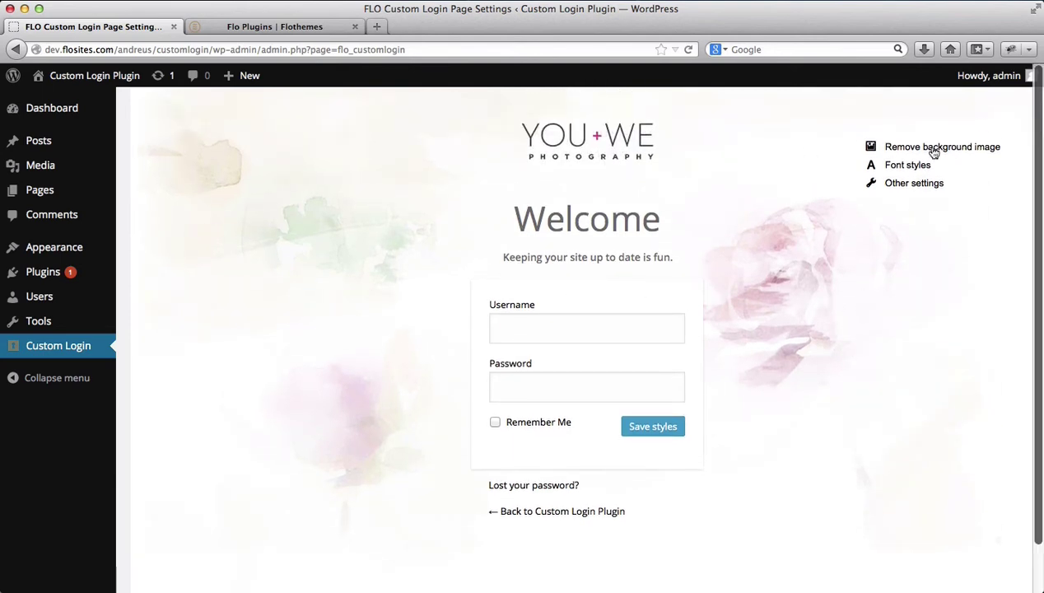
Set the login page font family to Abril Fatface
click(908, 165)
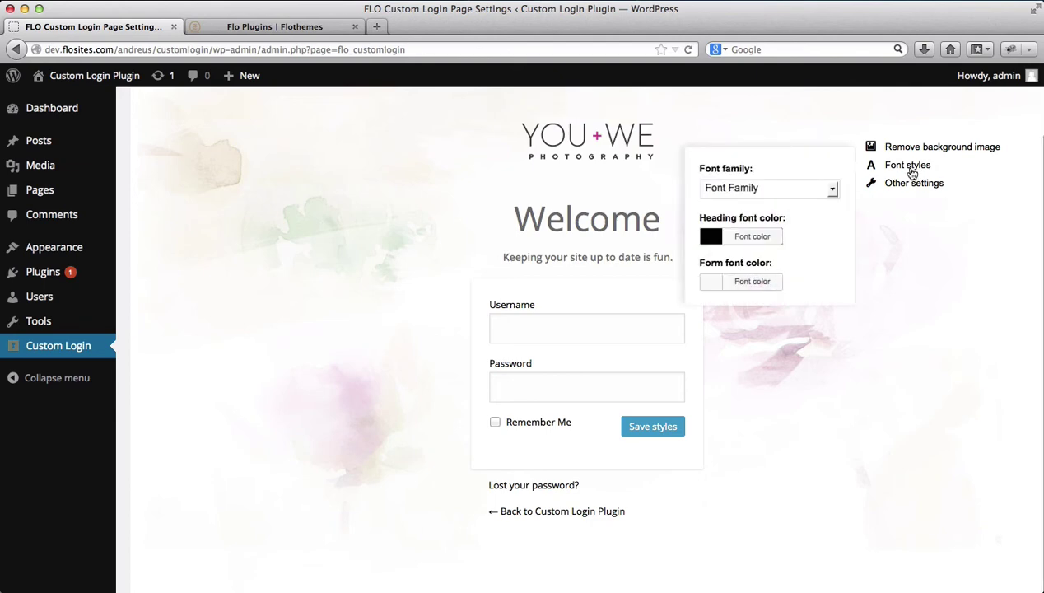
click(831, 191)
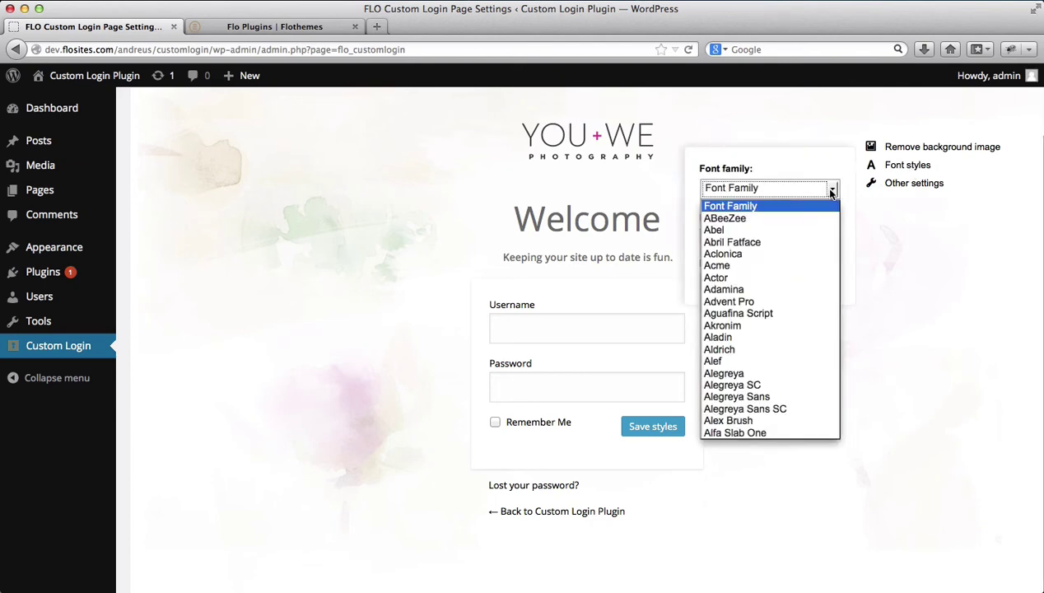
click(755, 241)
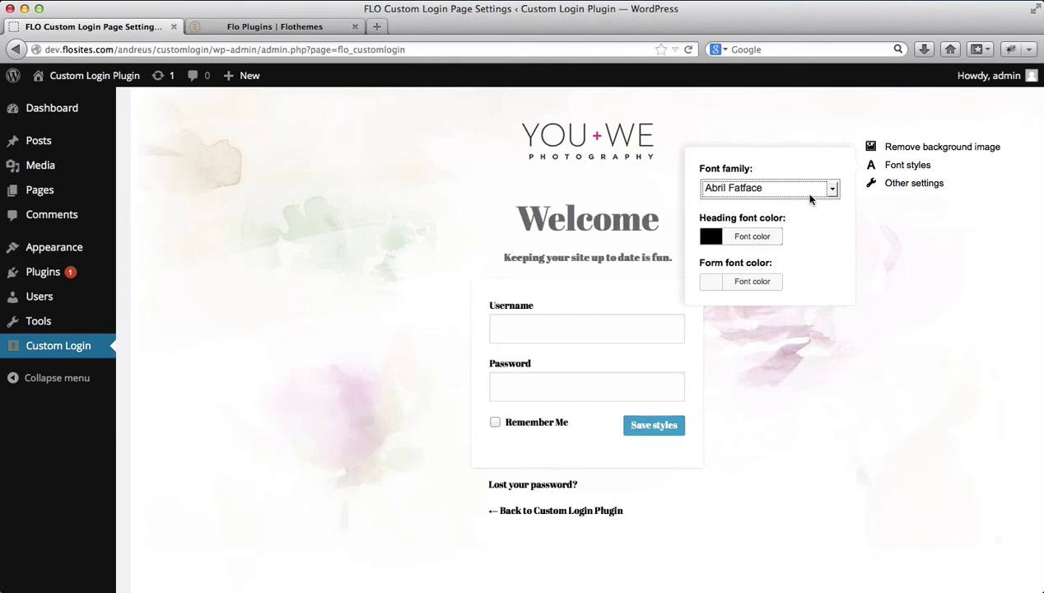
Set the heading font colour to dark teal #0d5d66
click(755, 237)
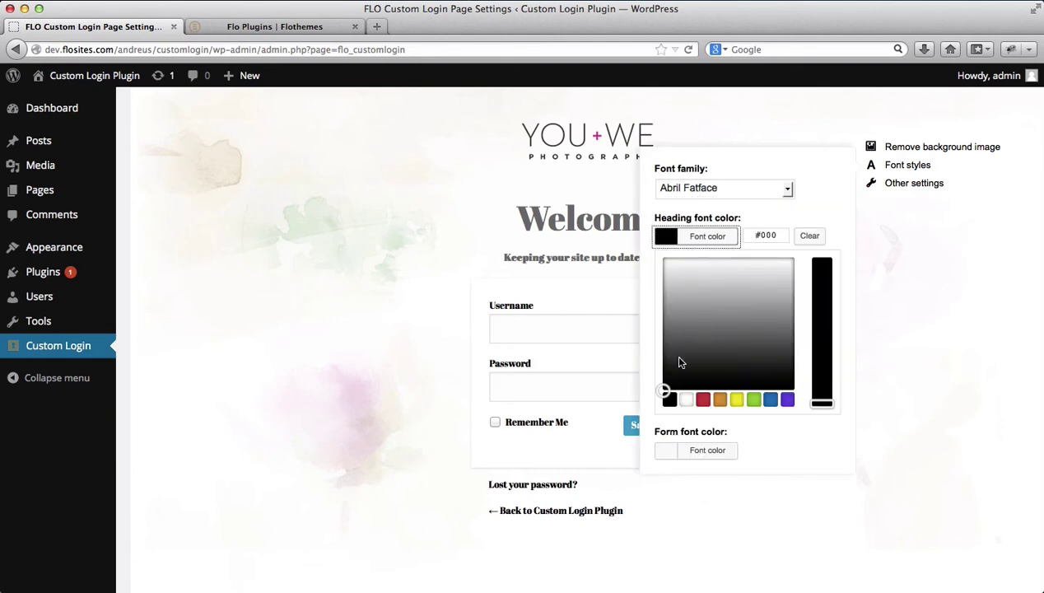
mouse_move(681, 354)
mouse_down()
mouse_move(711, 284)
mouse_move(745, 277)
mouse_move(723, 343)
mouse_up()
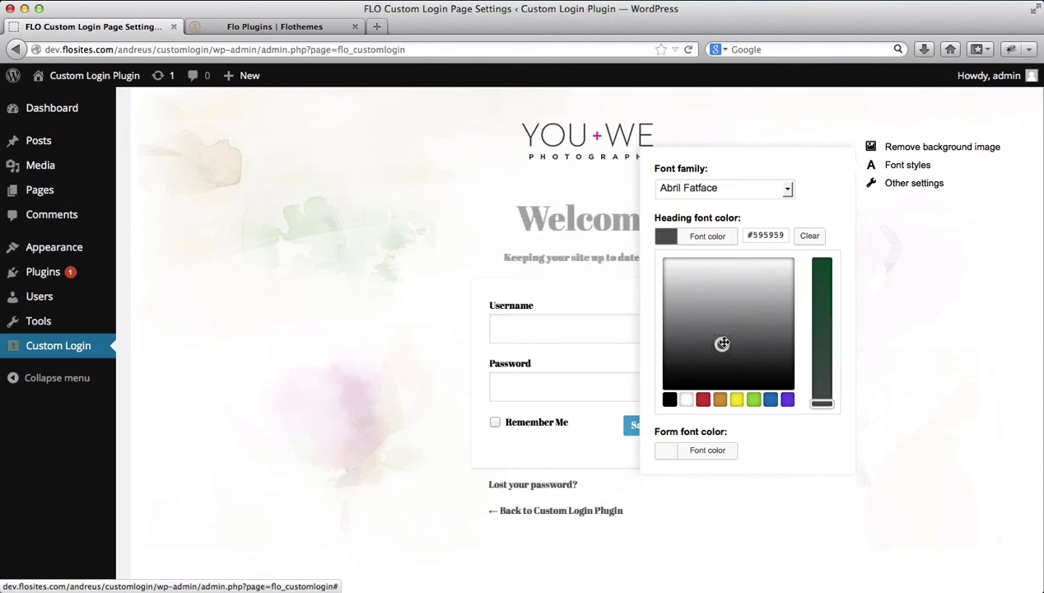
click(769, 399)
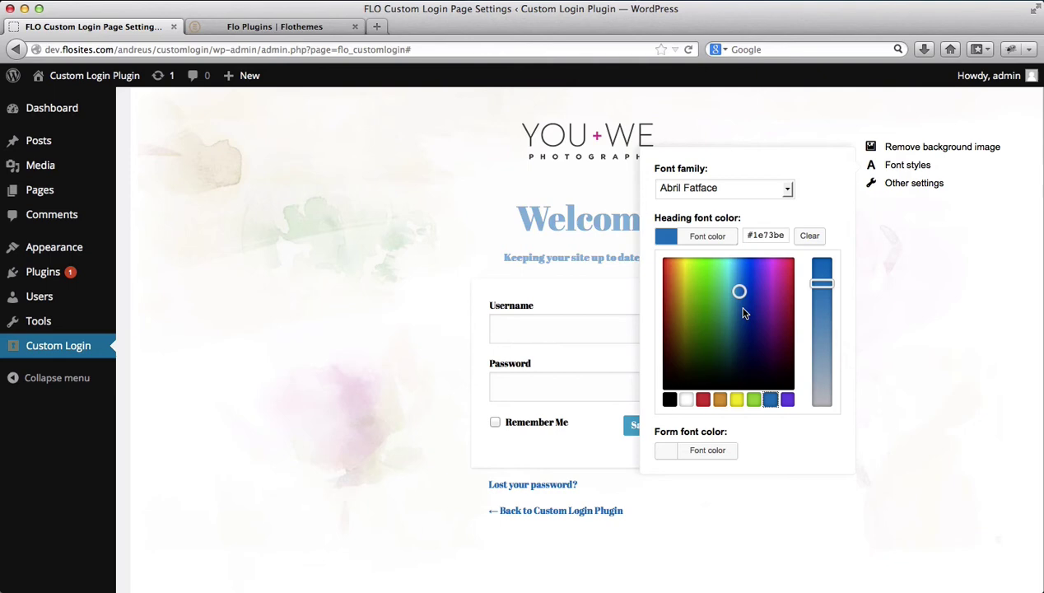
mouse_move(738, 290)
mouse_down()
mouse_move(743, 320)
mouse_move(722, 337)
mouse_move(730, 337)
mouse_up()
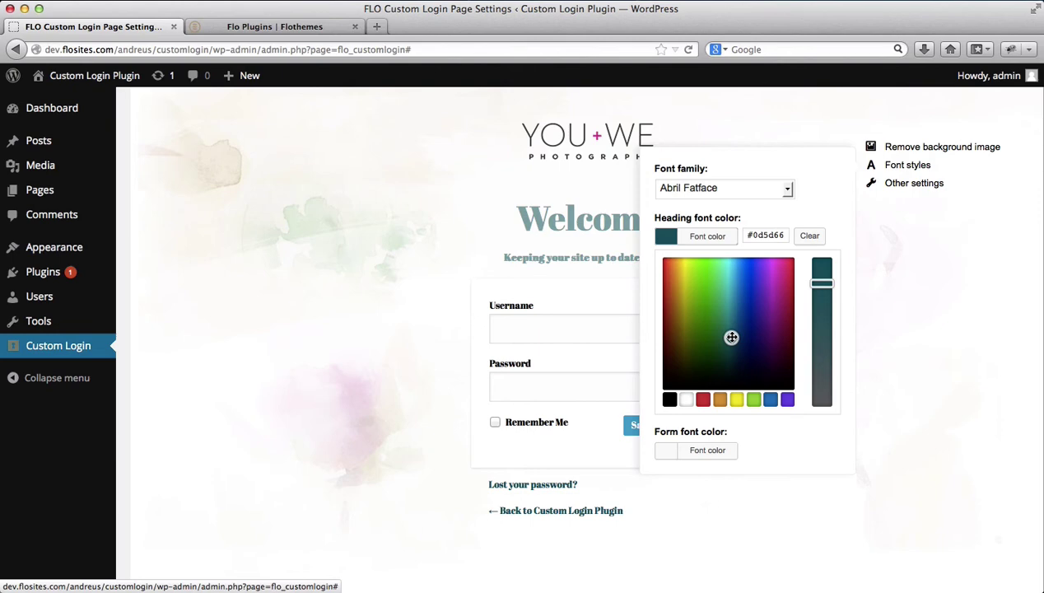
click(889, 167)
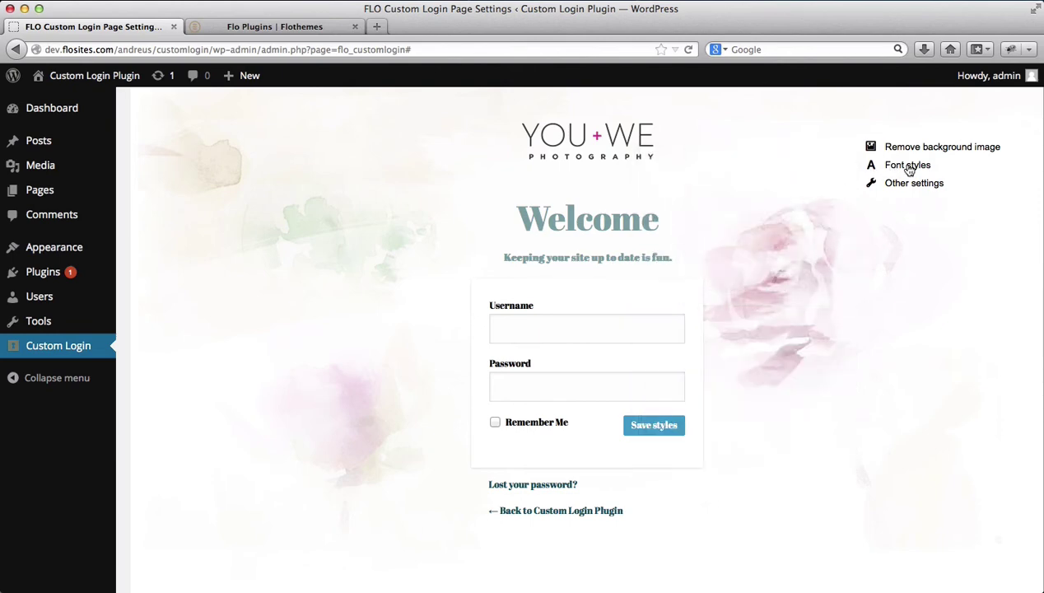
Set the form font colour to teal green #20a093 for the Username, Password and Remember Me labels
click(908, 168)
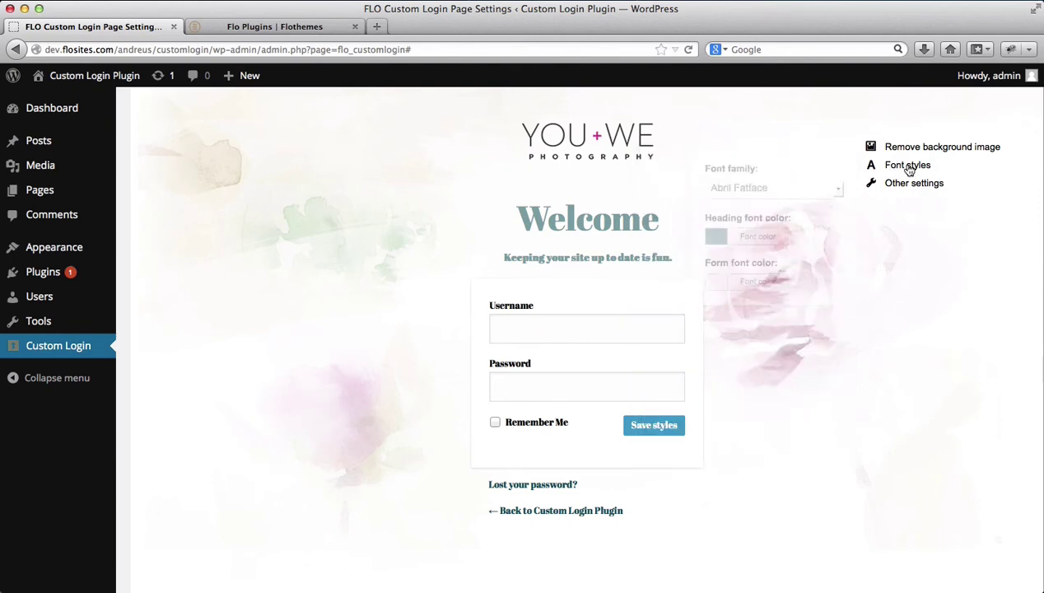
click(764, 285)
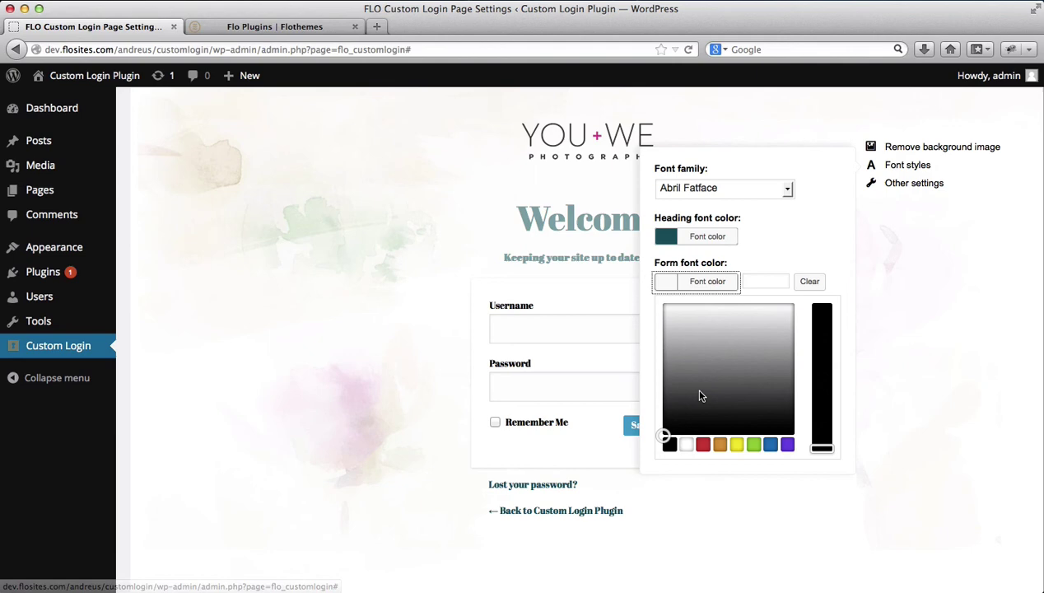
click(704, 446)
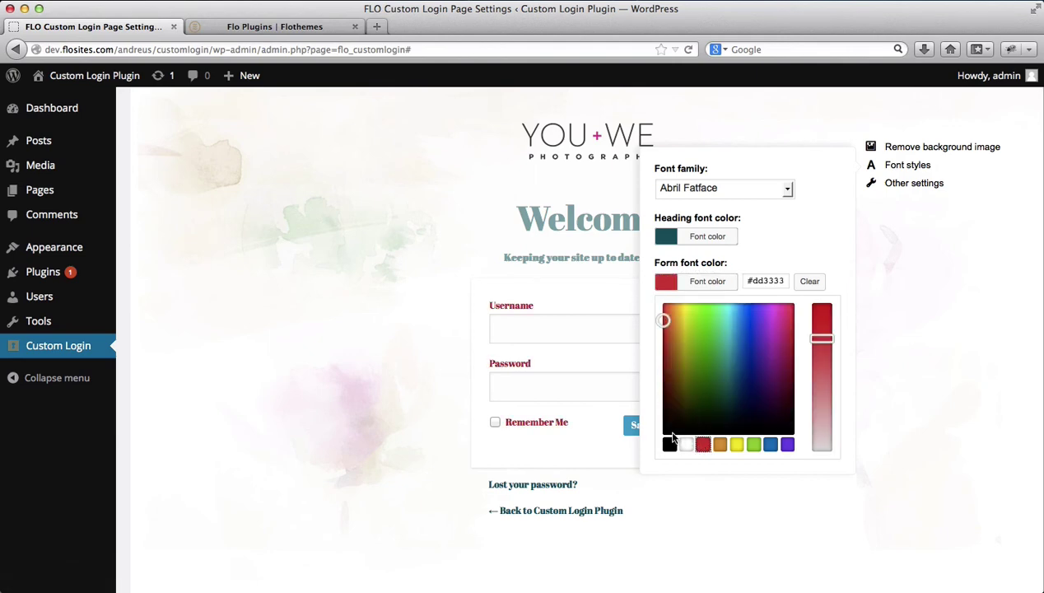
drag(667, 320, 726, 352)
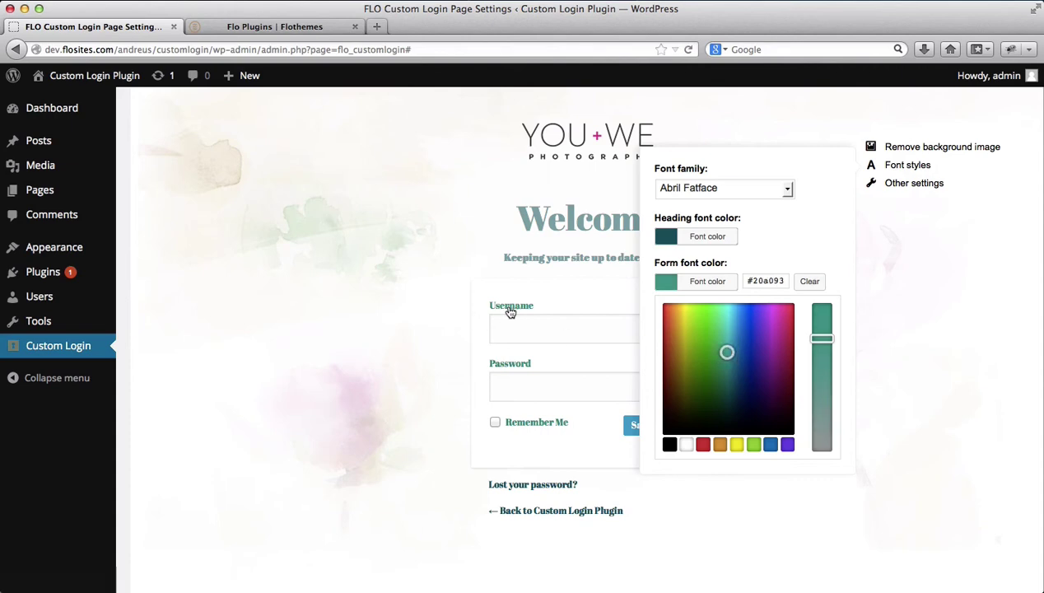
click(886, 169)
scroll(909, 317, down, 2)
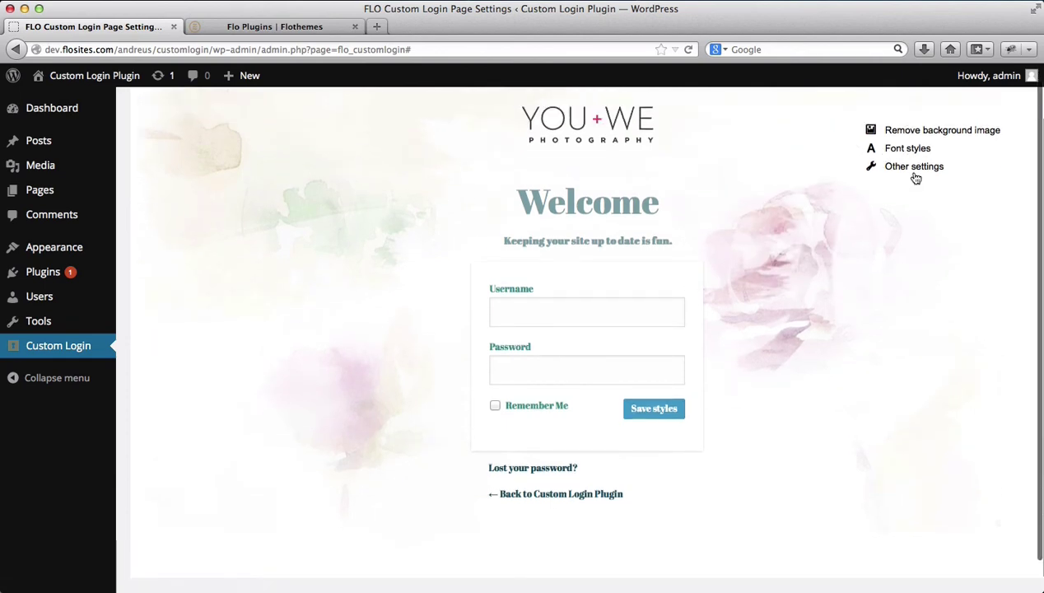
Try the Transparent login box and Transparent fields options, then turn both back off
click(915, 169)
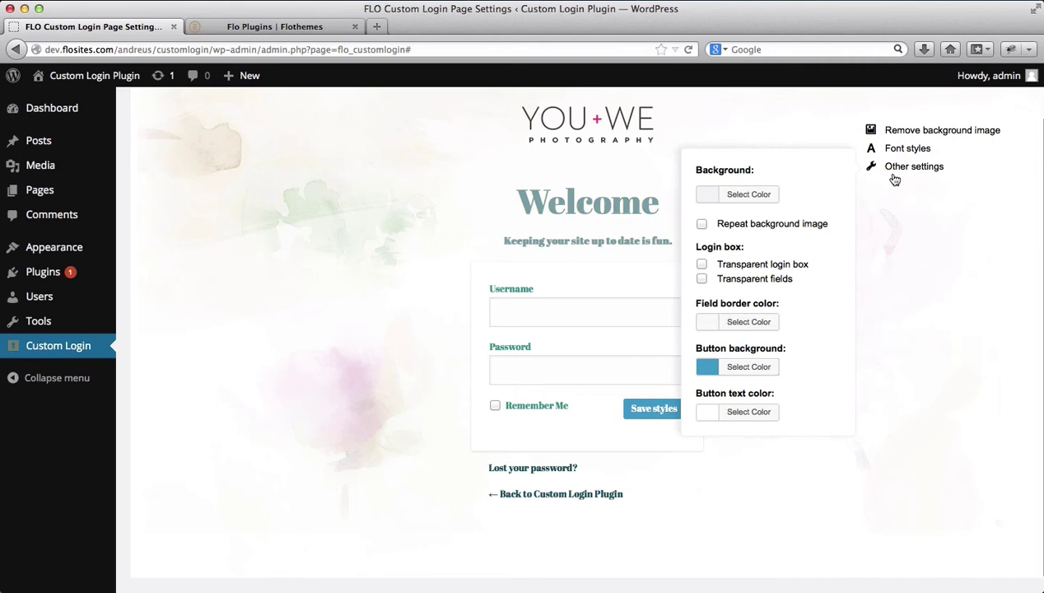
click(762, 201)
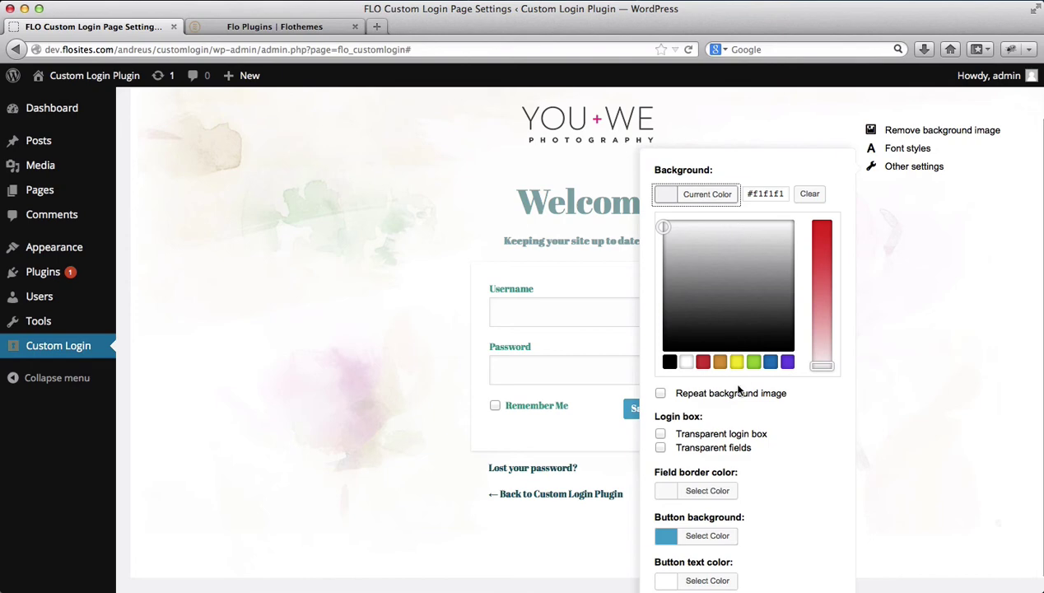
scroll(671, 399, down, 1)
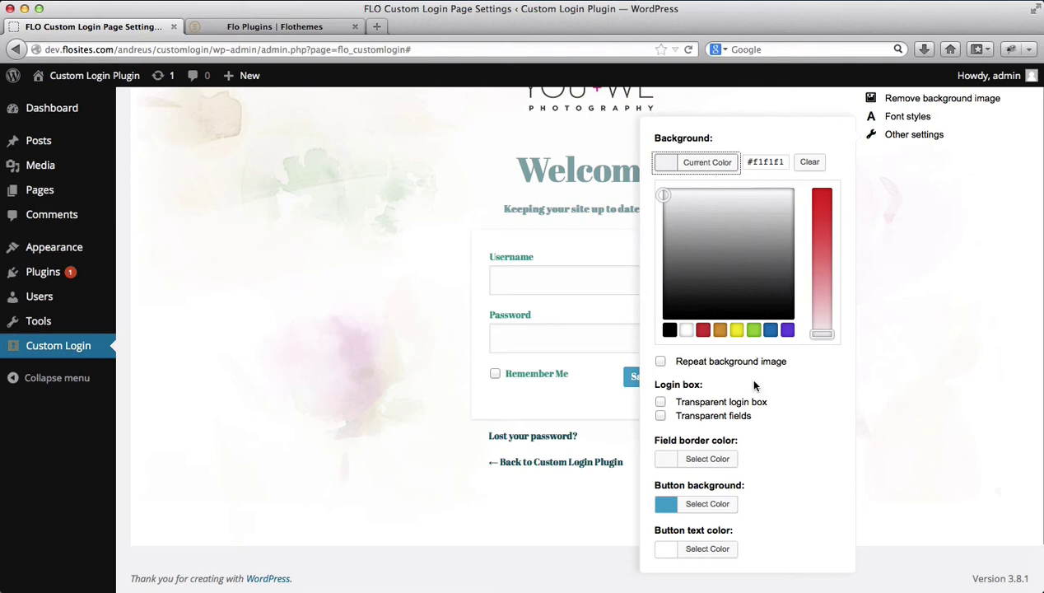
click(681, 402)
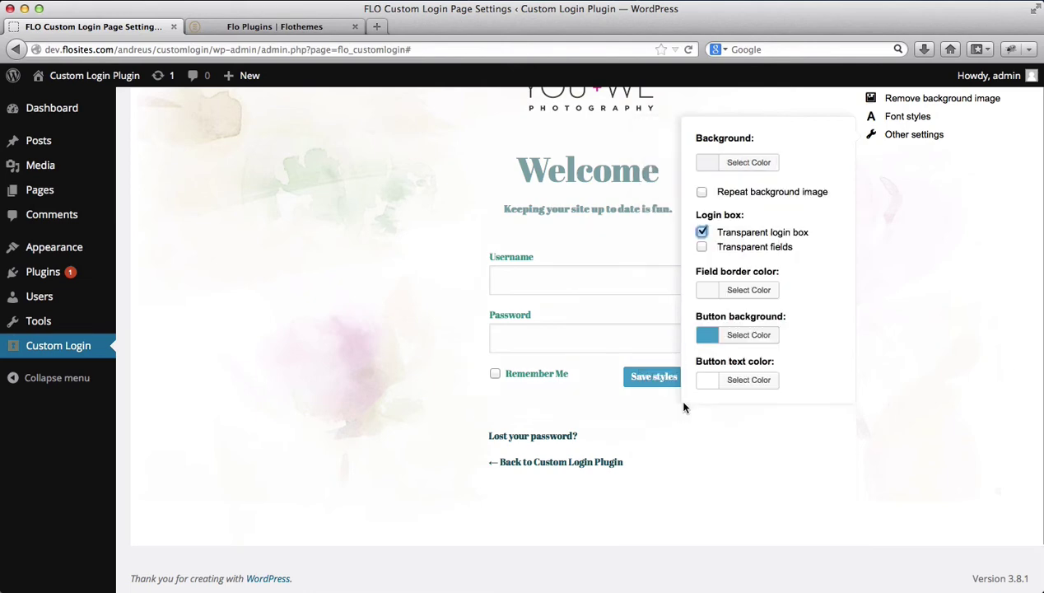
click(733, 252)
click(699, 246)
click(701, 233)
Set the field border colour to brown #a55222
click(729, 295)
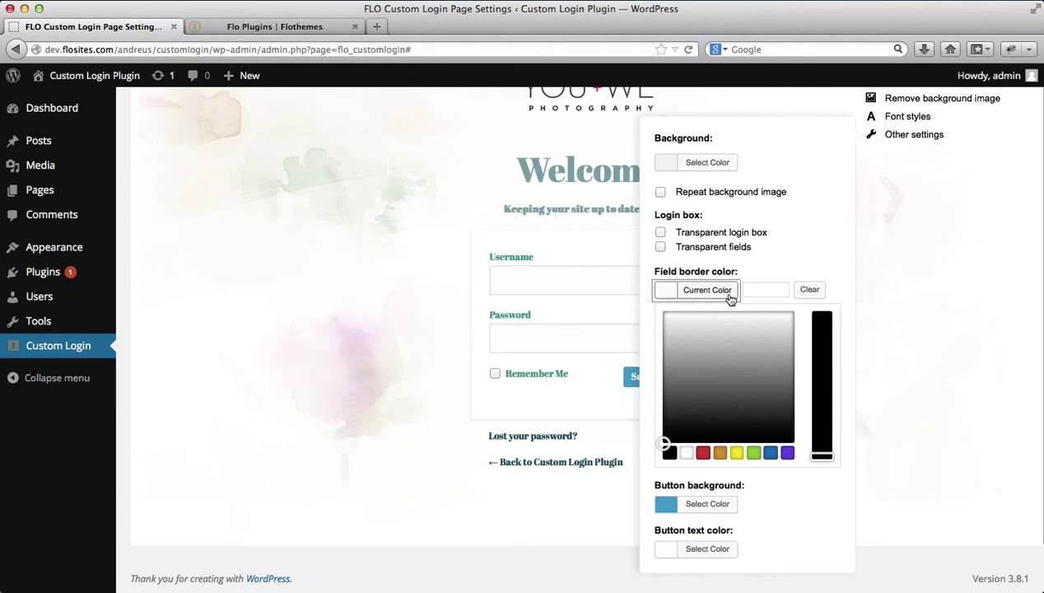
click(703, 453)
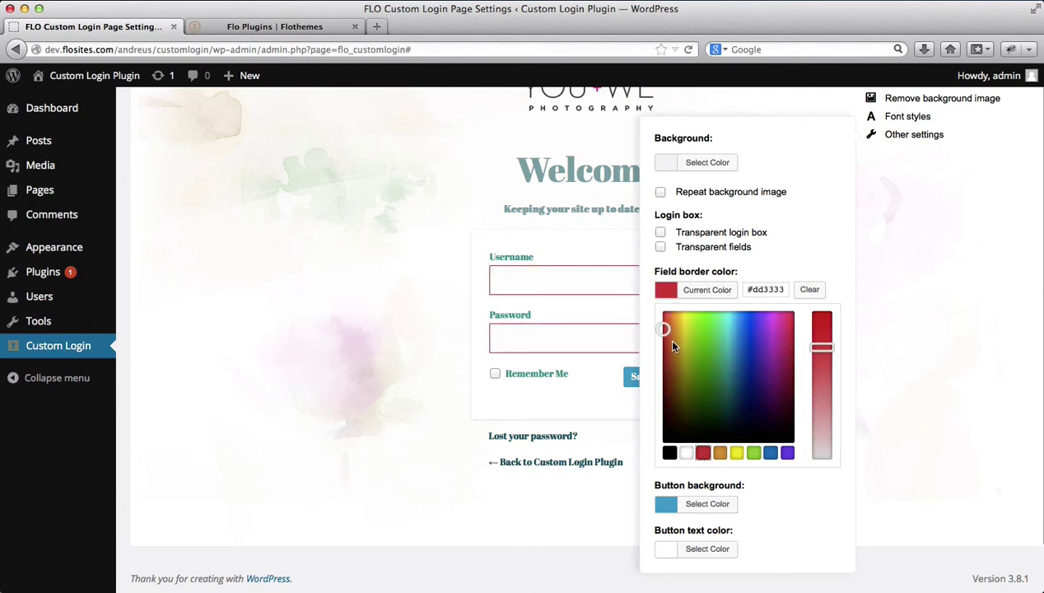
drag(664, 328, 670, 359)
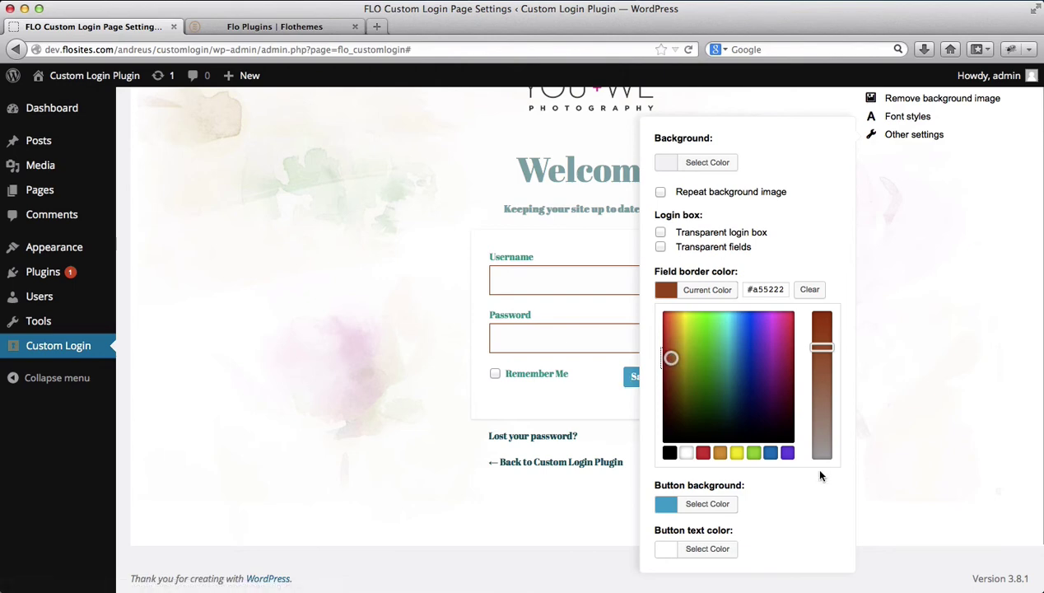
click(813, 492)
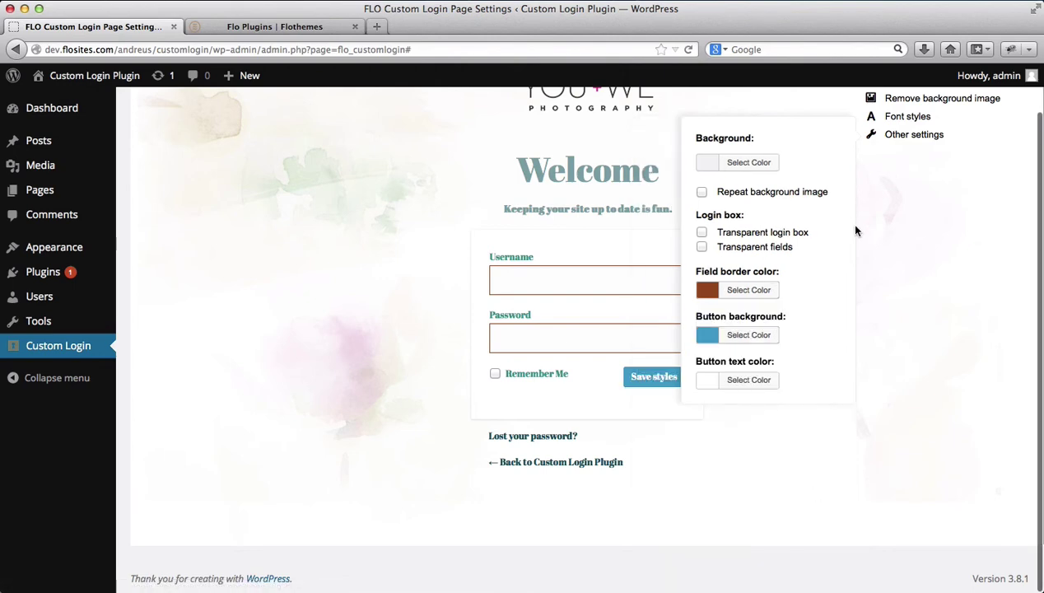
Set the button text colour to dark maroon #68000a via the colour picker
click(748, 380)
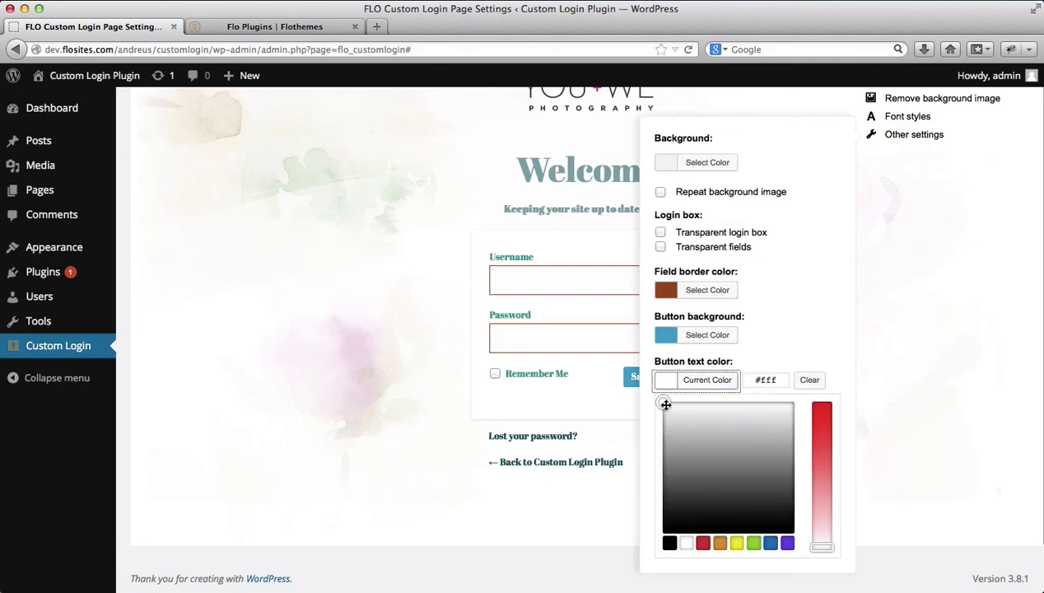
drag(665, 404, 736, 437)
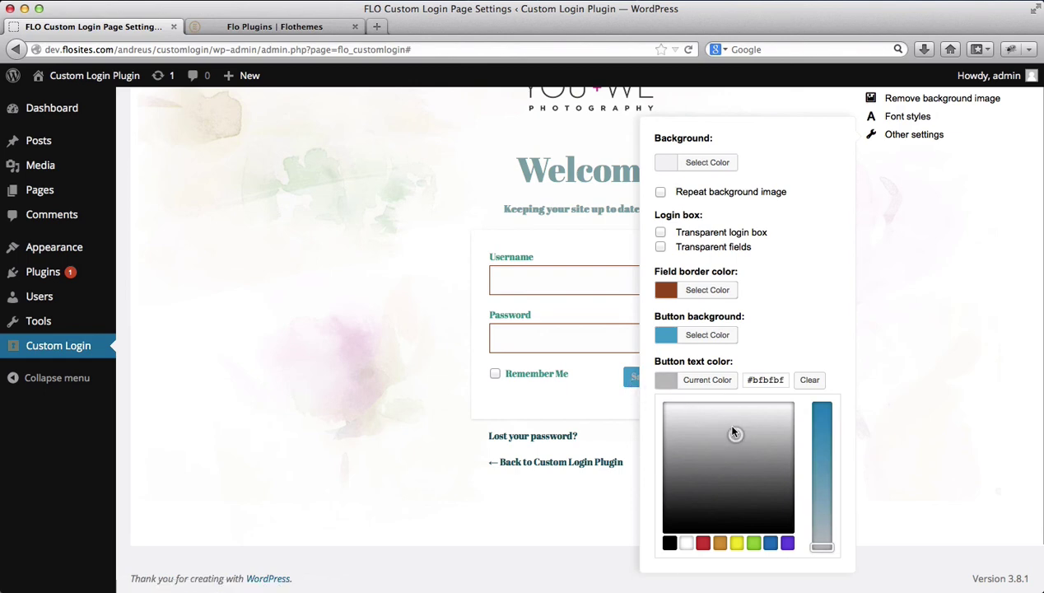
click(770, 543)
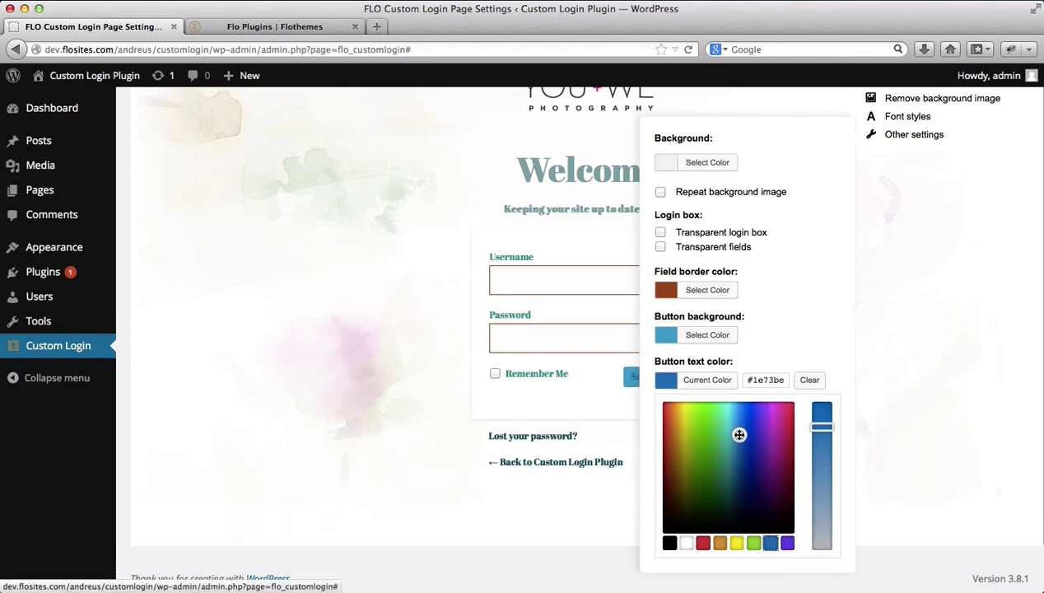
click(707, 431)
mouse_move(706, 431)
mouse_down()
mouse_move(698, 442)
mouse_move(668, 406)
mouse_move(788, 412)
mouse_move(787, 504)
mouse_move(793, 478)
mouse_up()
scroll(793, 478, up, 2)
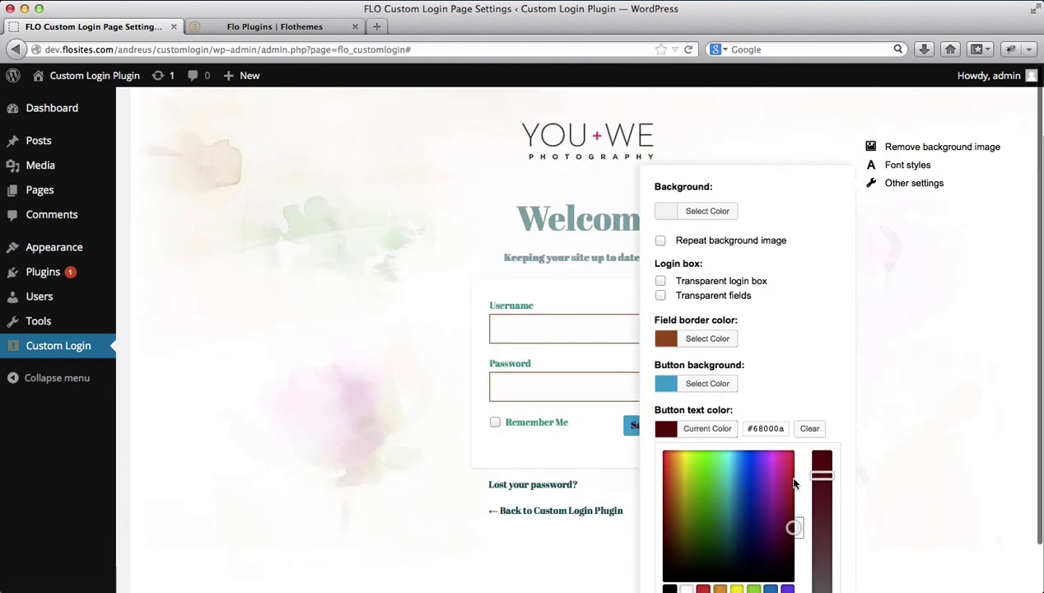
click(902, 391)
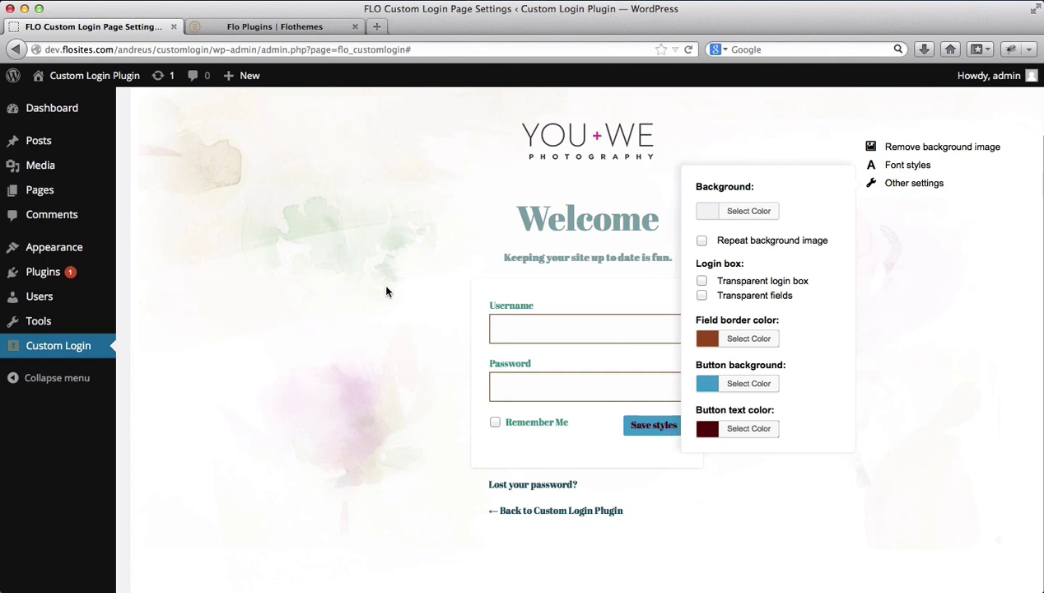
Hide the style settings panel and save the login page styles
click(923, 184)
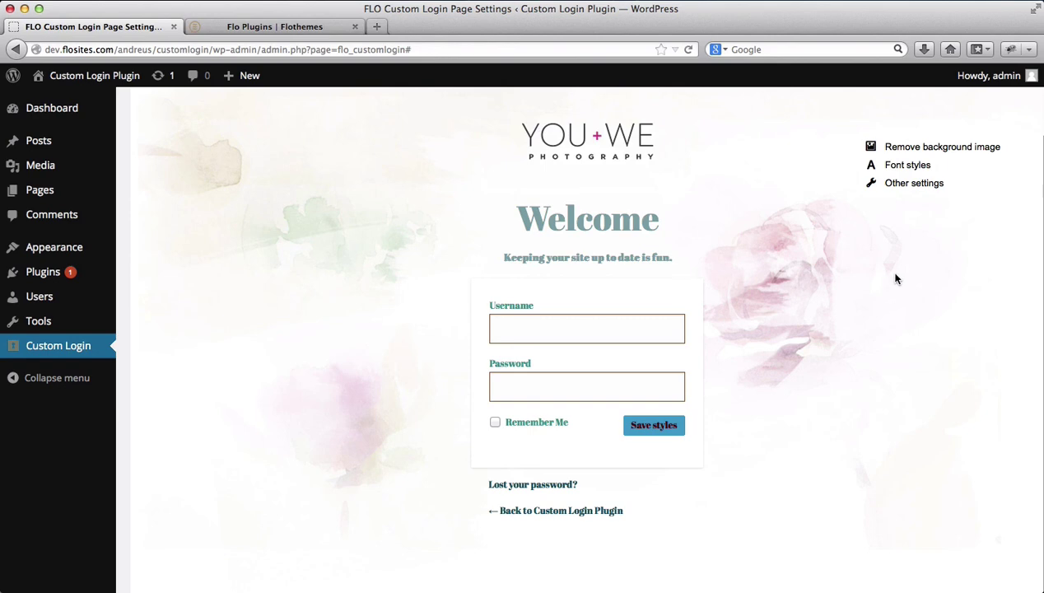
click(654, 426)
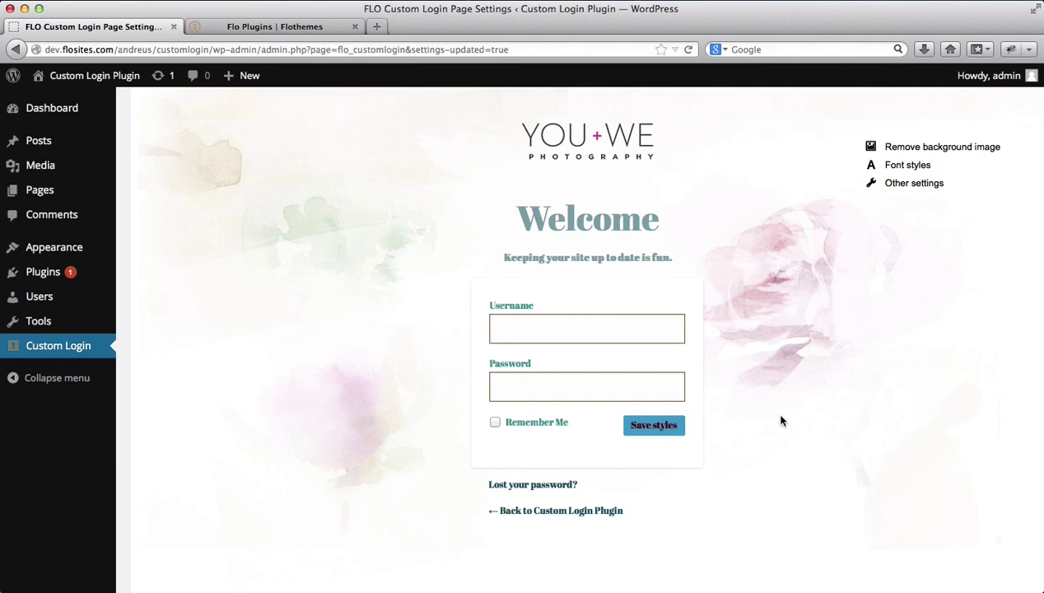
Log out to the custom login page and enter the username 'admin'
mouse_move(983, 75)
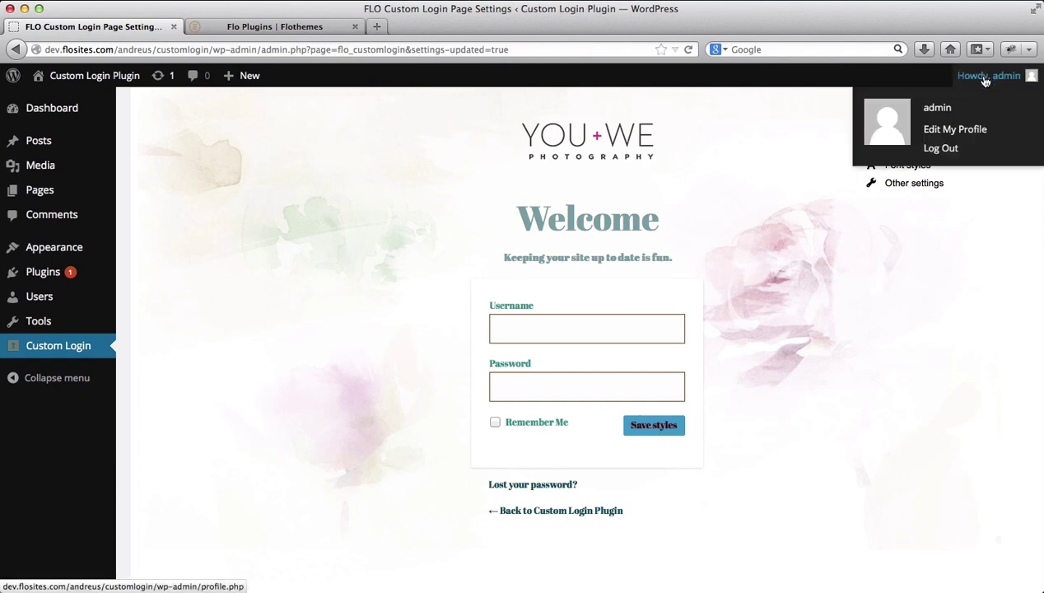
click(945, 152)
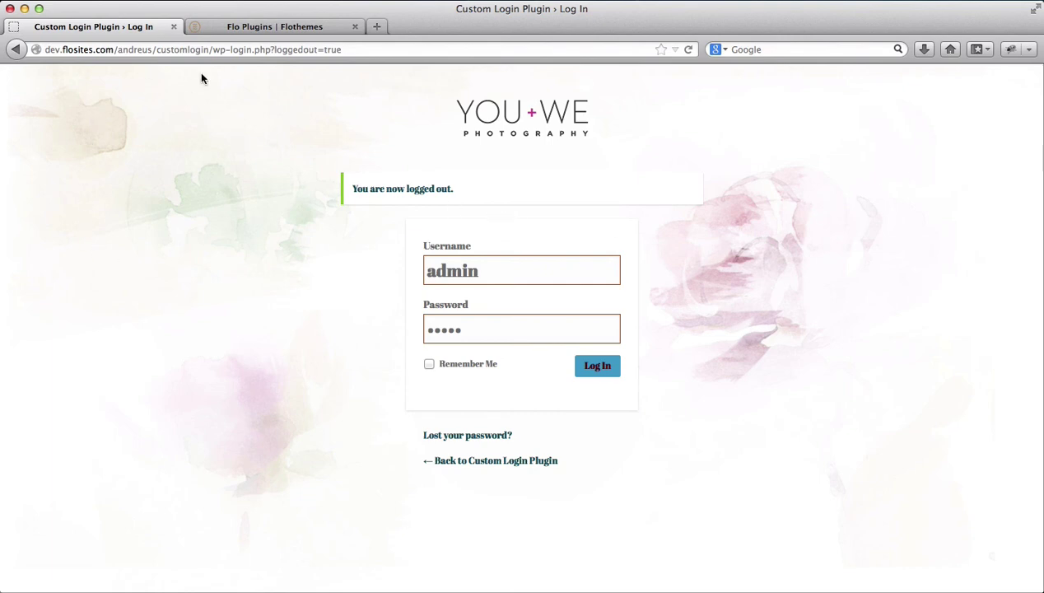
double_click(486, 266)
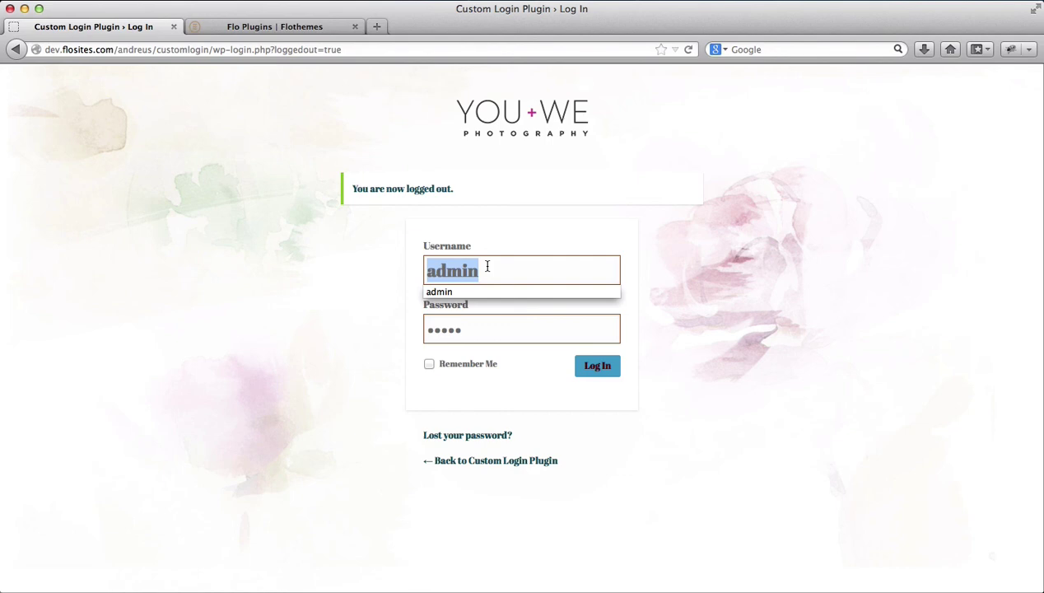
text(admin)
key(Tab)
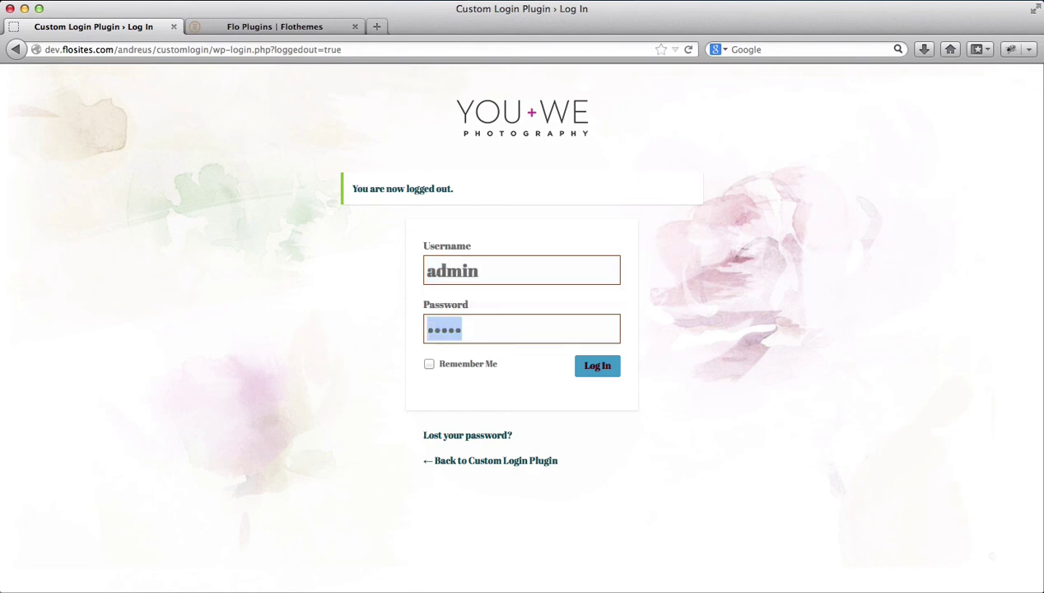
Enter the account password, log back in, then log out again to show the YOU+WE login page
text(••••••)
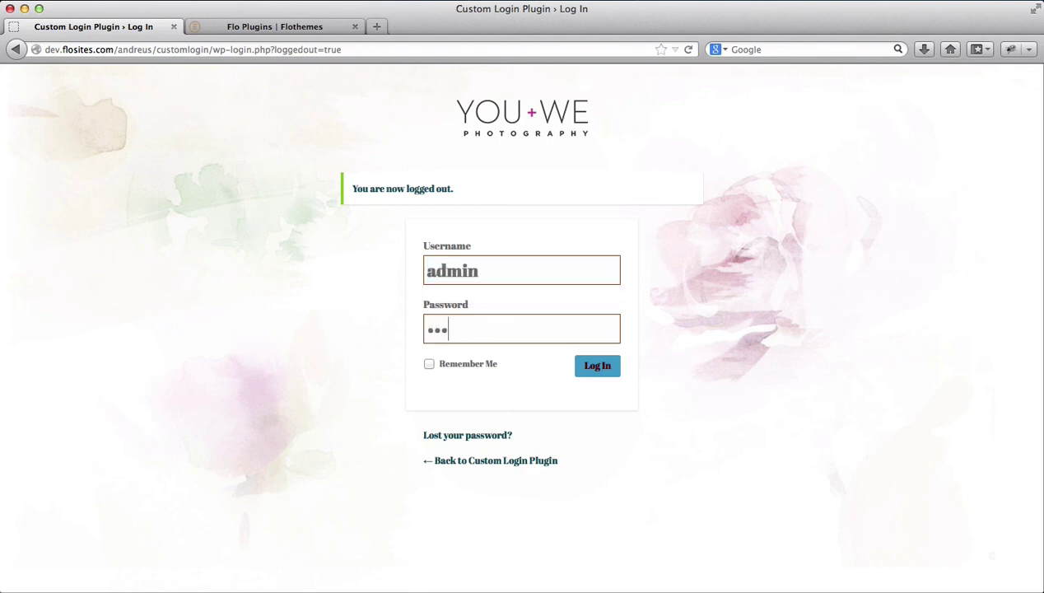
click(599, 374)
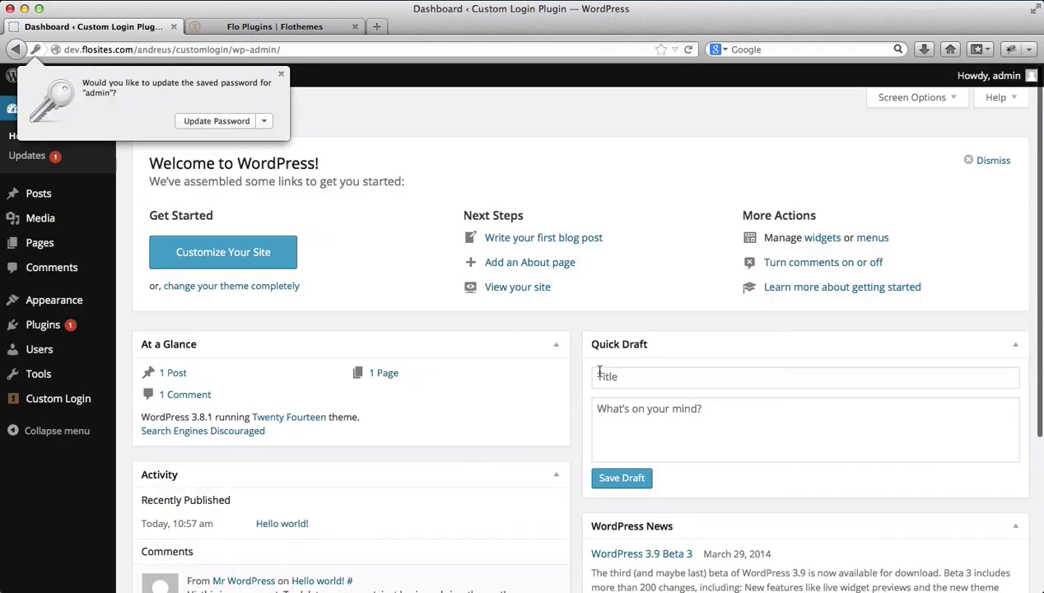
click(378, 231)
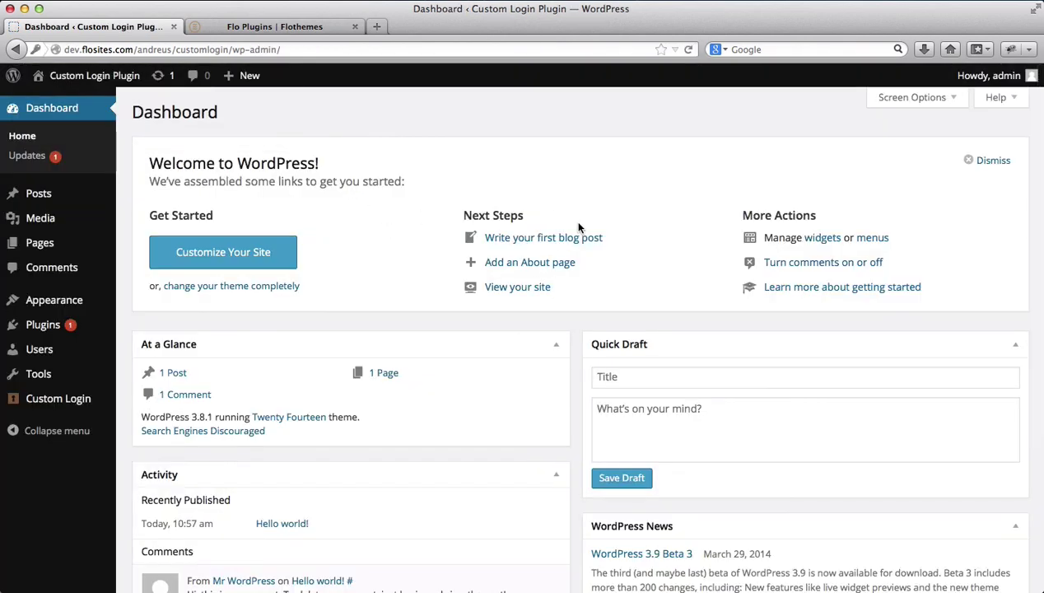
mouse_move(1001, 82)
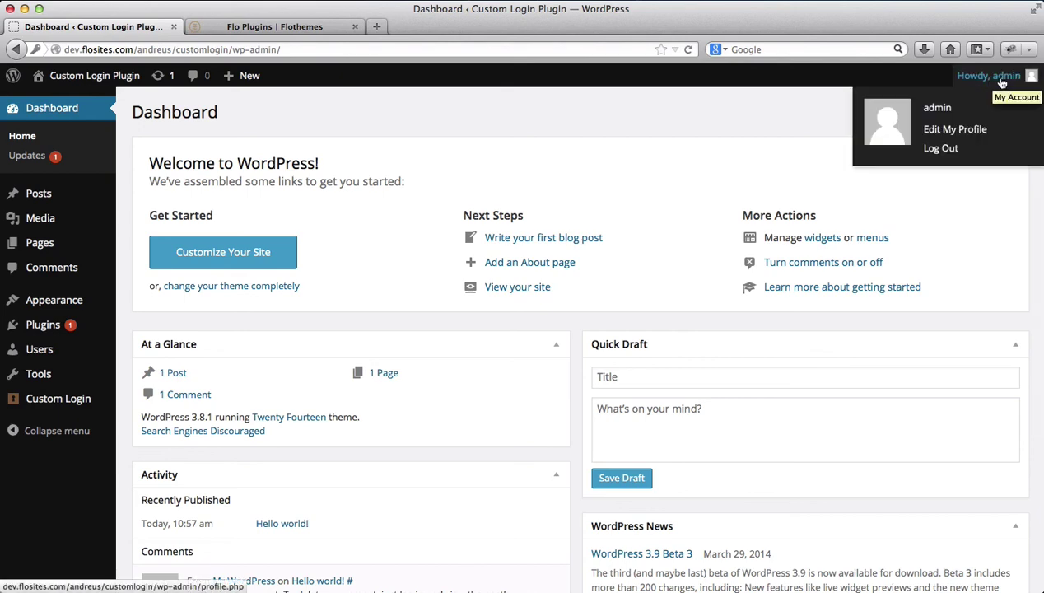
click(947, 150)
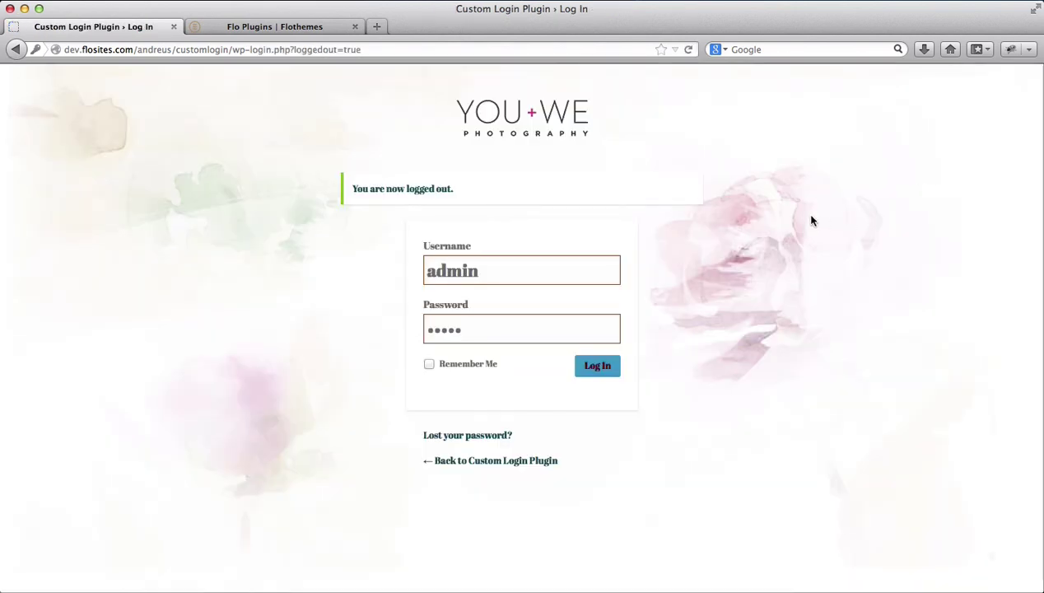